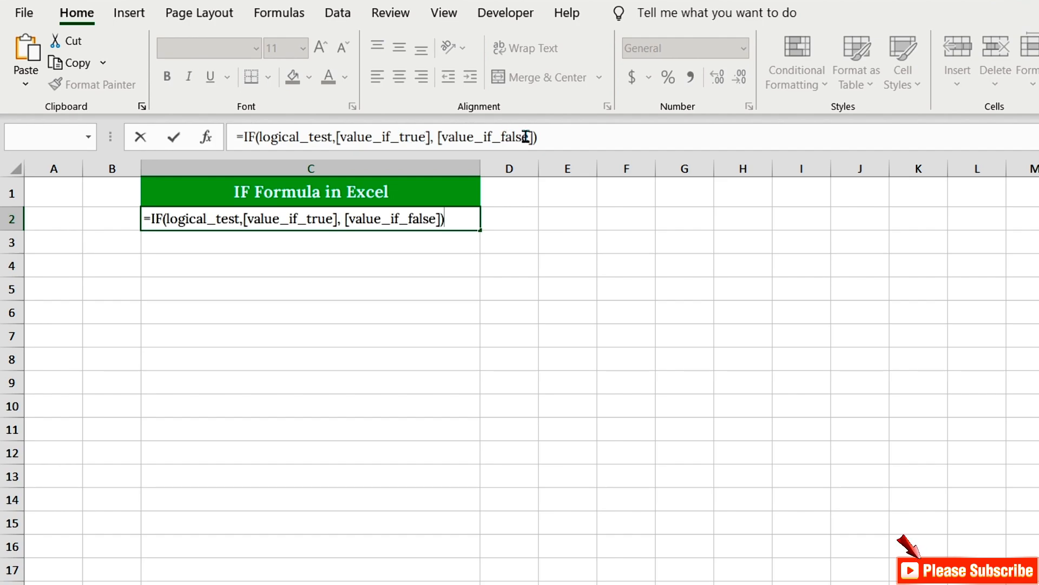
Examine the IF function's logical_test, value_if_true and value_if_false arguments in the formula bar.
{"action": "left_click", "coordinate": [447, 136]}
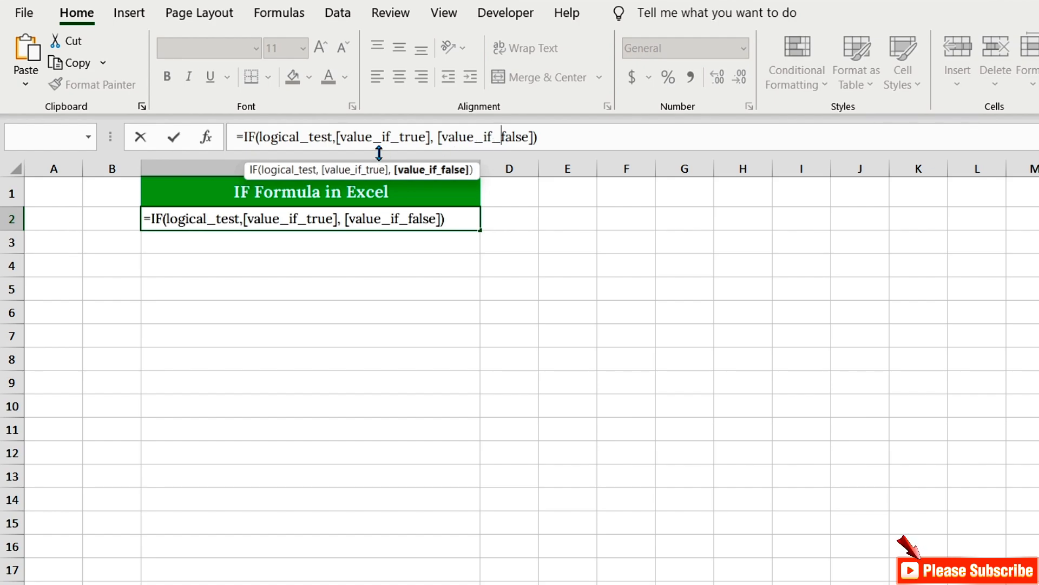
{"action": "left_click_drag", "start_coordinate": [260, 137], "coordinate": [419, 141]}
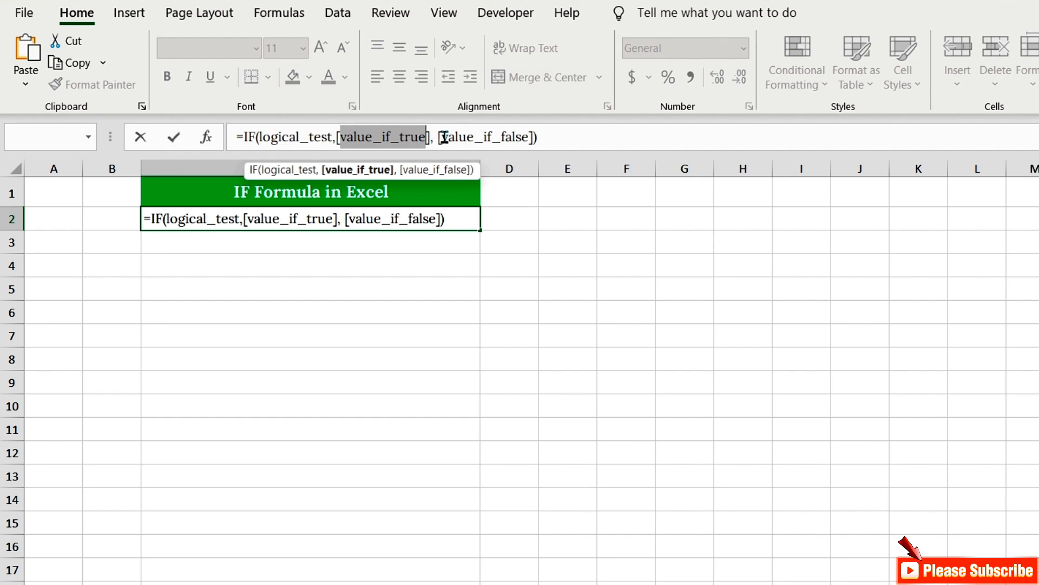
{"action": "left_click_drag", "start_coordinate": [442, 137], "coordinate": [534, 139]}
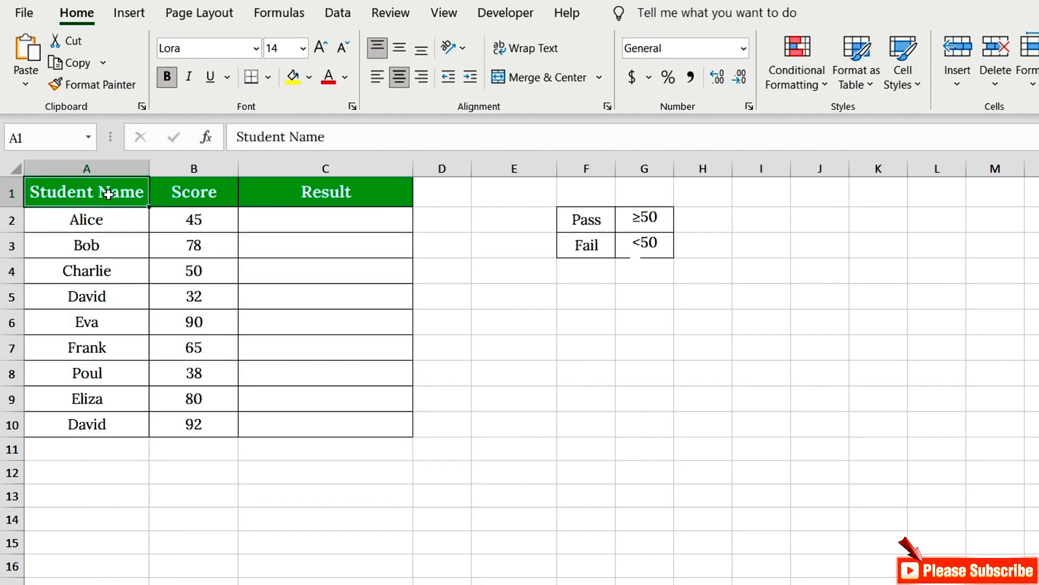
Review the student Score and Result columns and the Pass ≥50 / Fail <50 criteria table.
{"action": "left_click", "coordinate": [191, 194]}
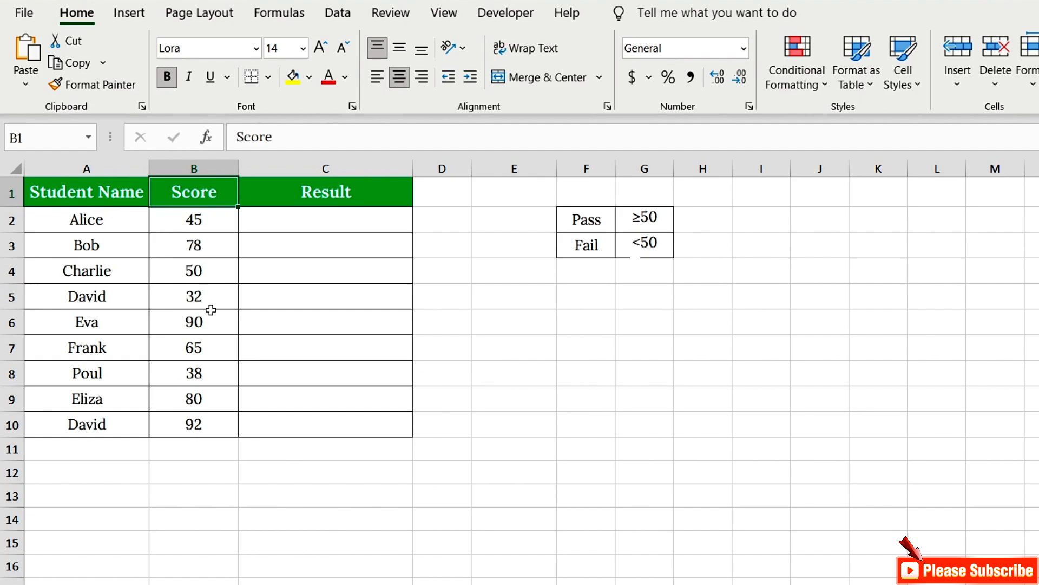
{"action": "left_click", "coordinate": [317, 199]}
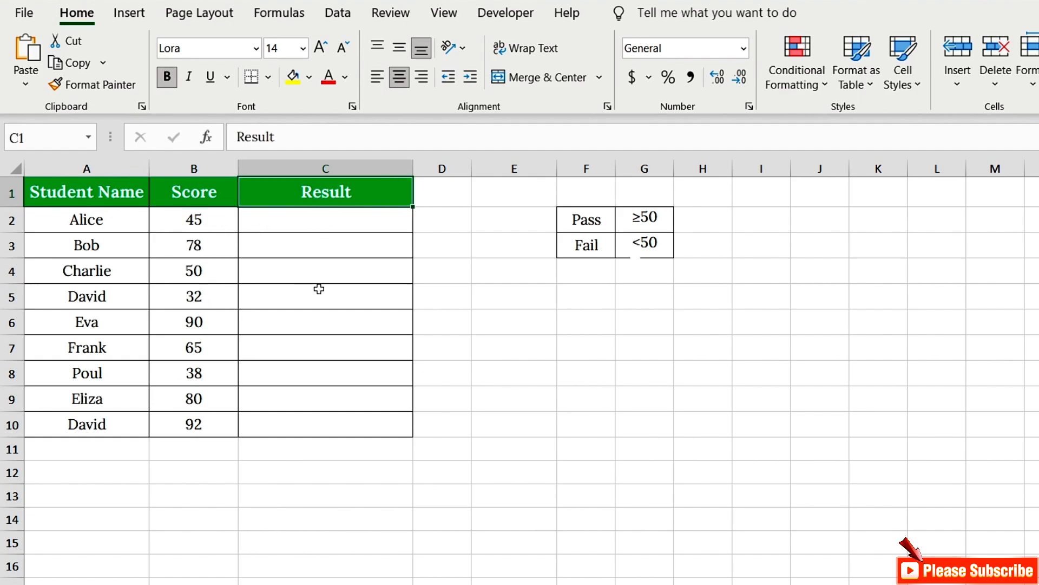
{"action": "left_click", "coordinate": [645, 217]}
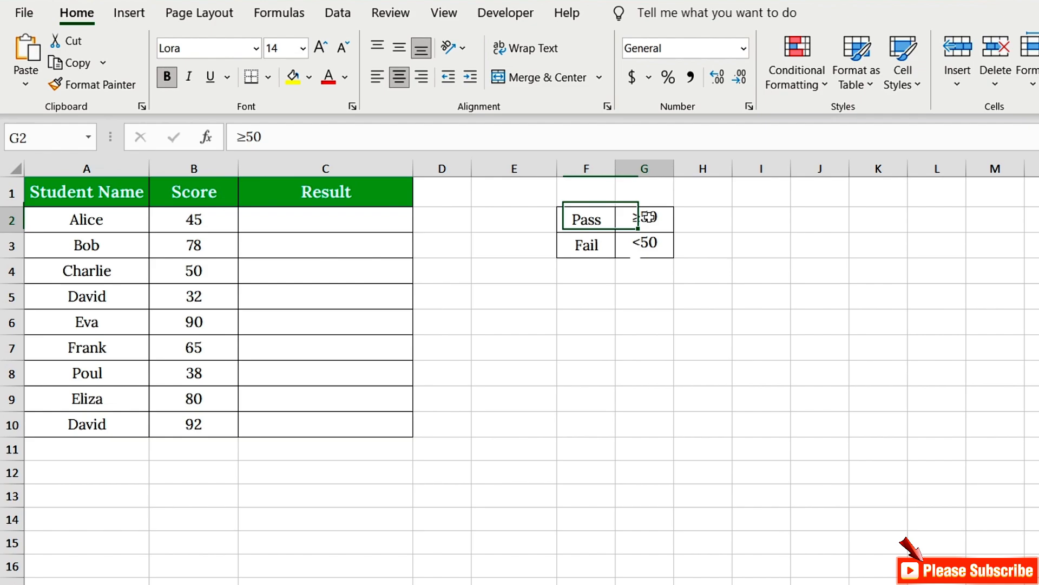
{"action": "left_click", "coordinate": [645, 243]}
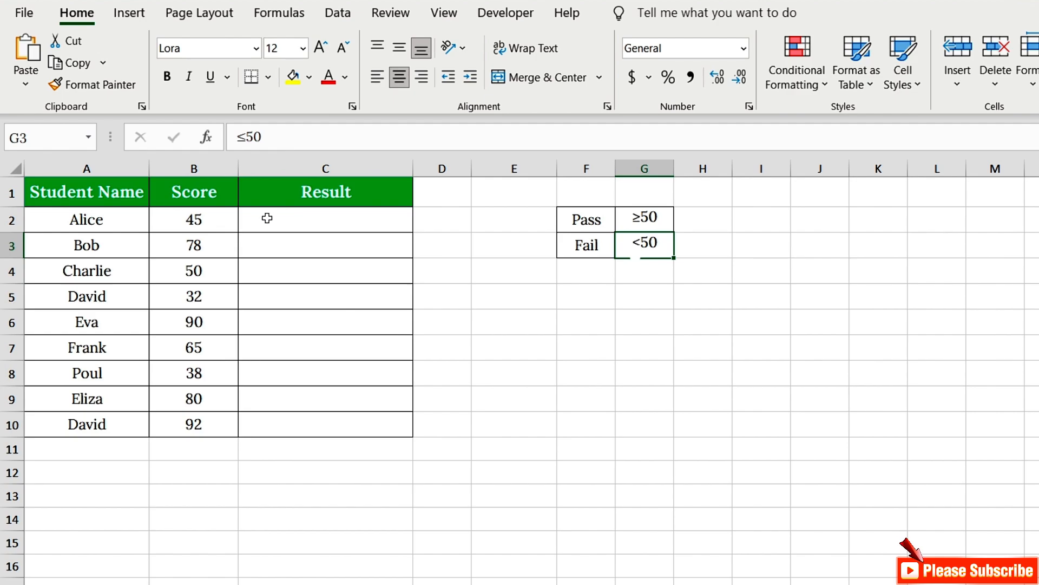
Enter =IF(B2>=50, "Pass", "Fail") in the first Result cell and fill it down the Result column.
{"action": "left_click", "coordinate": [301, 224]}
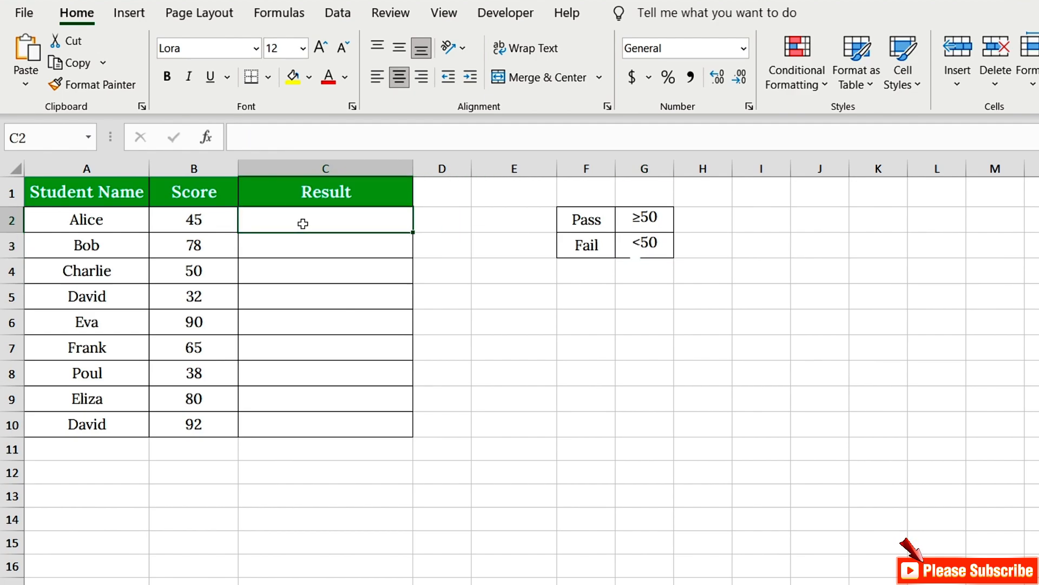
{"action": "type", "text": "=I"}
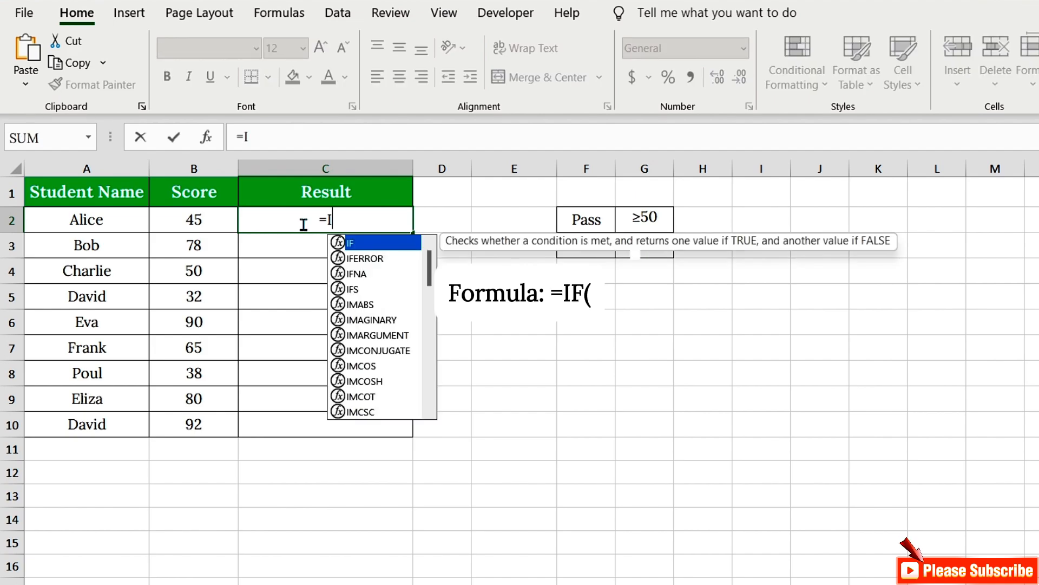
{"action": "type", "text": "F(B"}
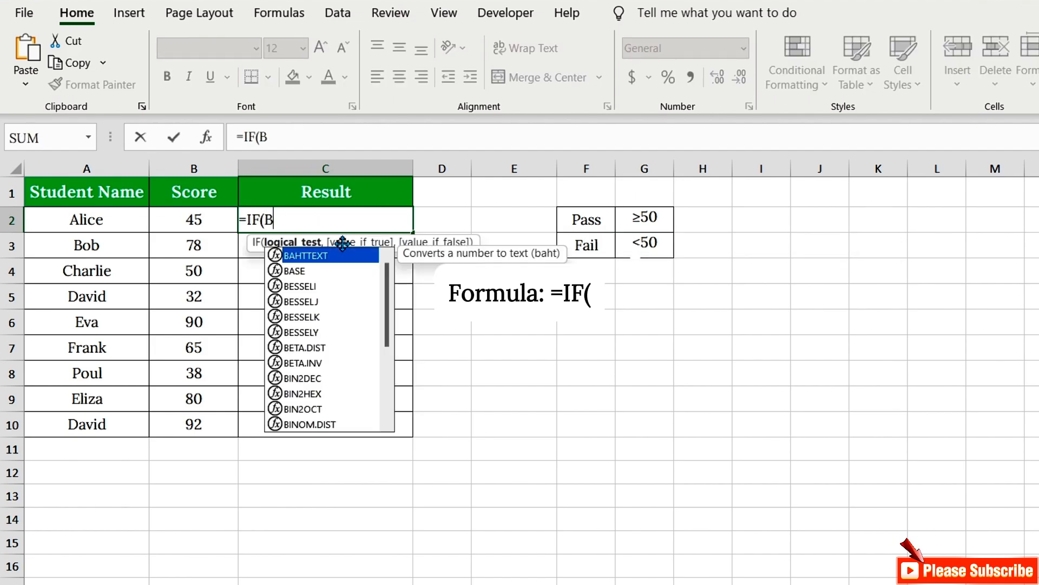
{"action": "type", "text": "2>="}
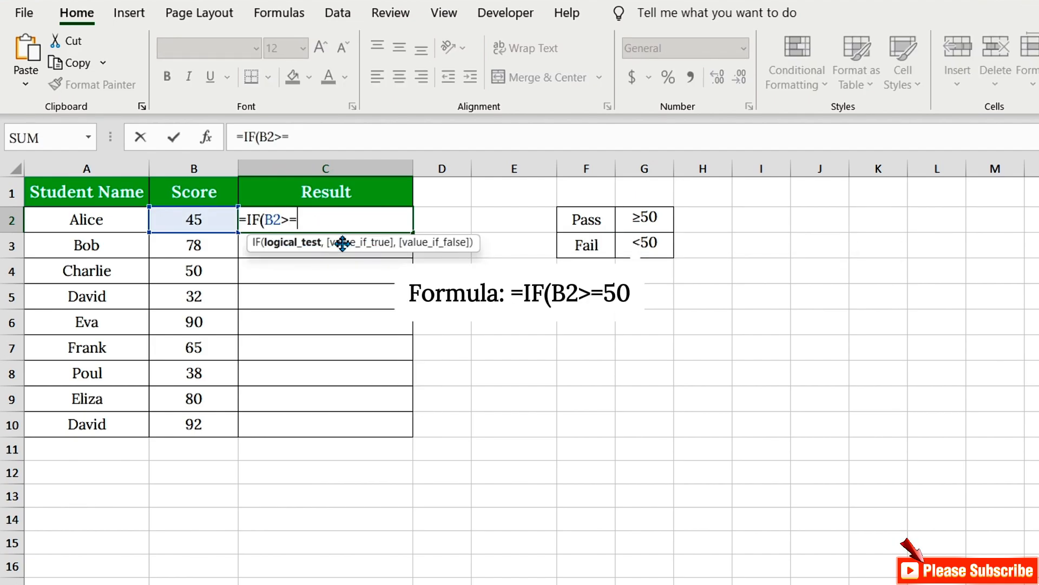
{"action": "type", "text": "50,"}
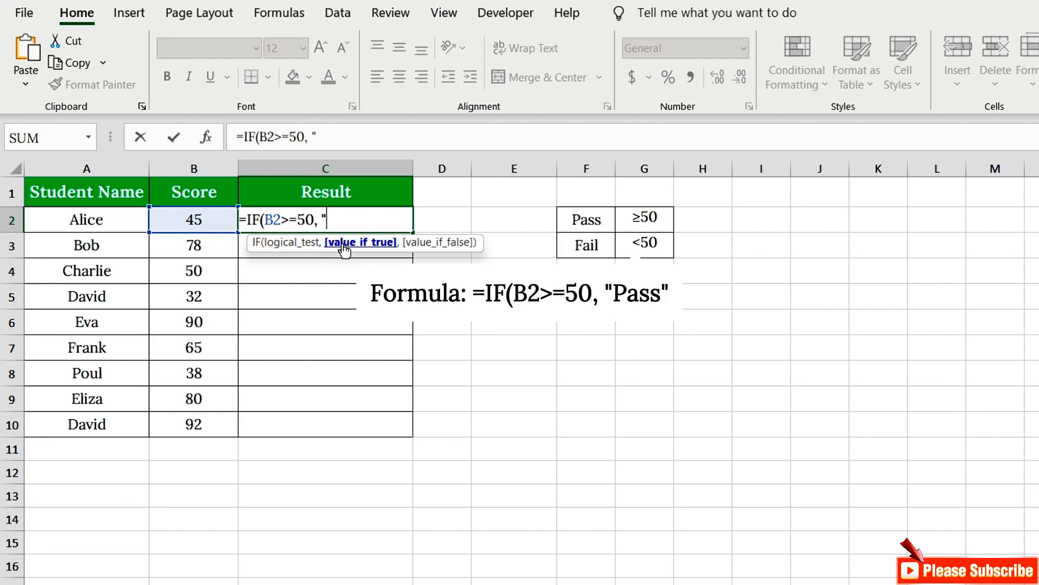
{"action": "type", "text": " \"Pass\""}
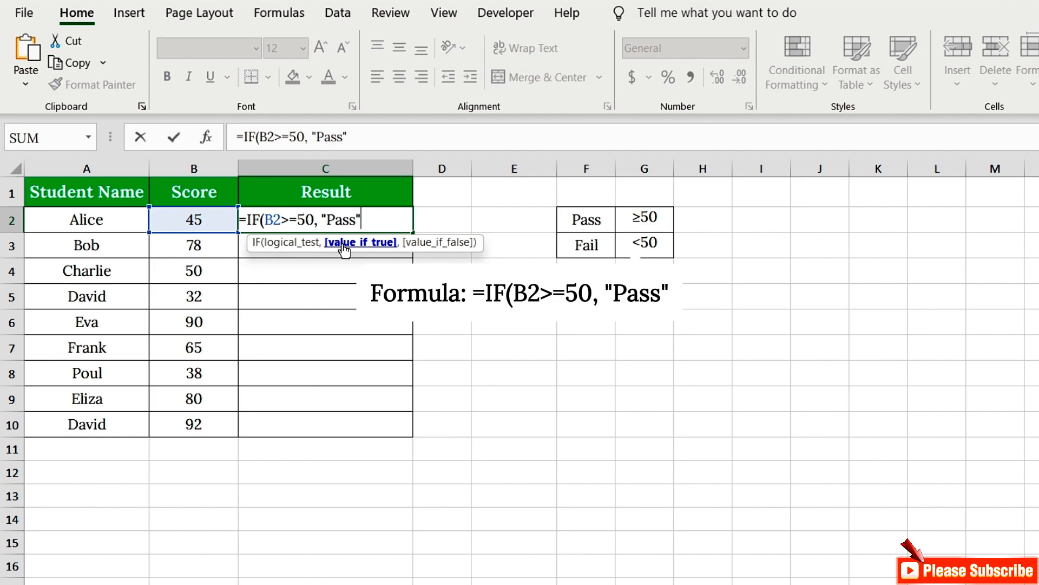
{"action": "type", "text": ","}
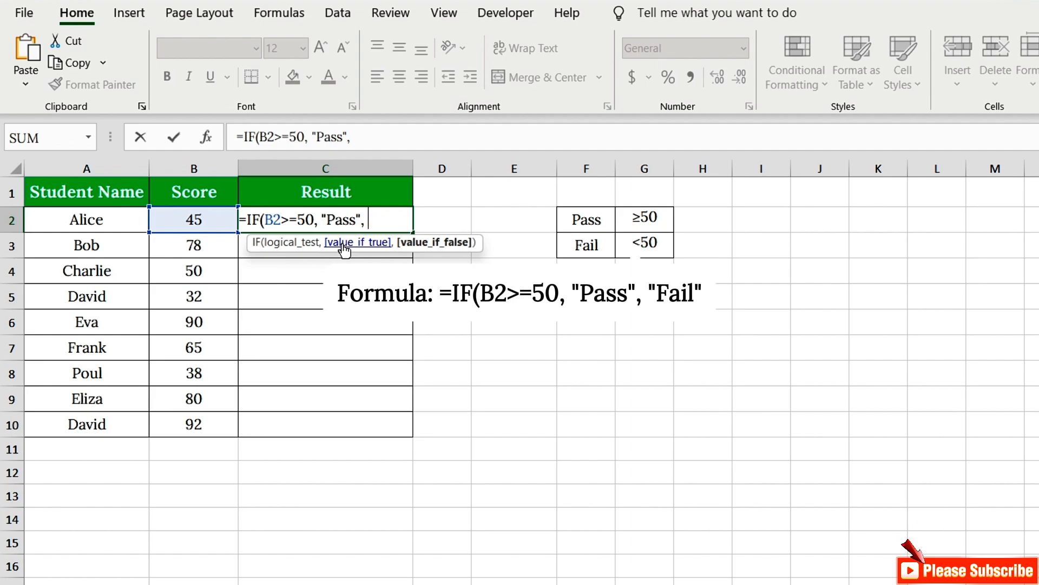
{"action": "type", "text": " \"Fail"}
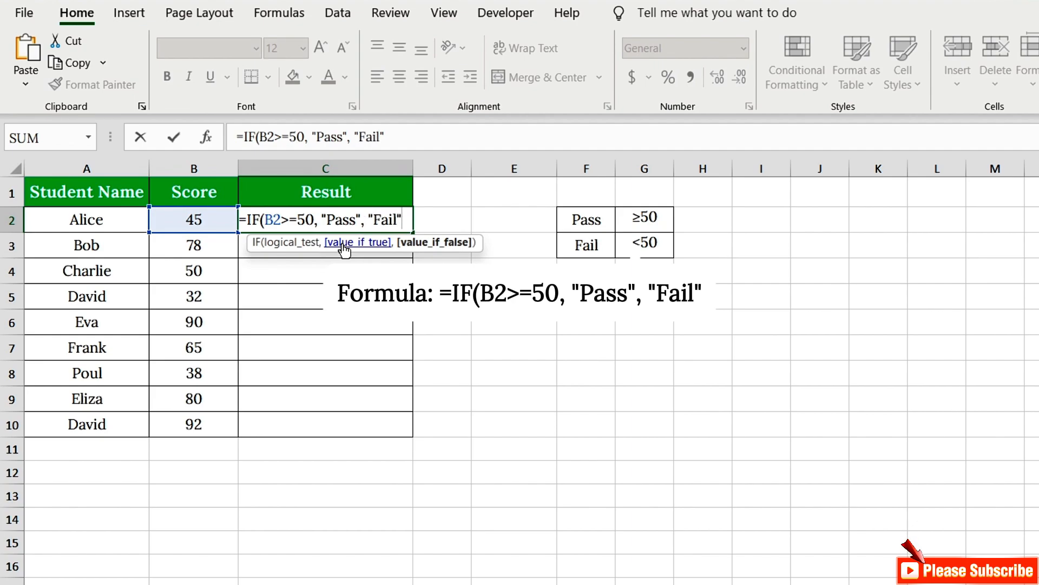
{"action": "type", "text": "\")"}
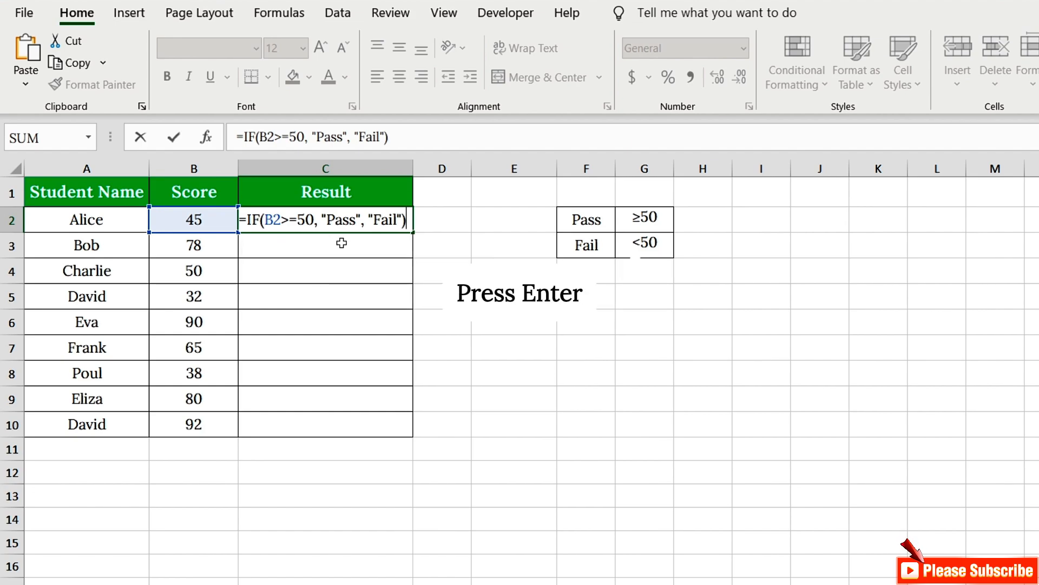
{"action": "key", "text": "Return"}
{"action": "left_click", "coordinate": [359, 217]}
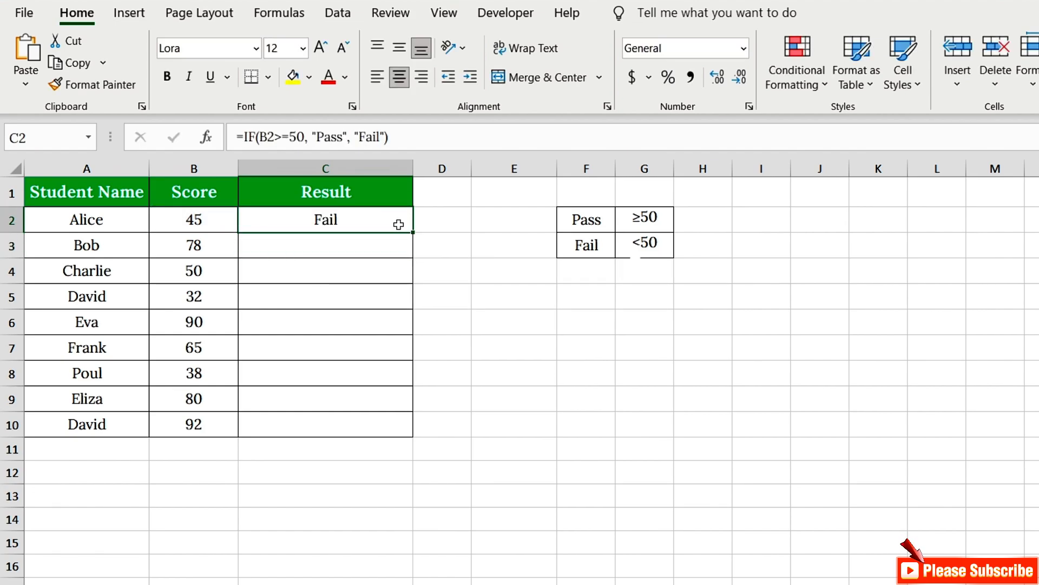
{"action": "double_click", "coordinate": [411, 230]}
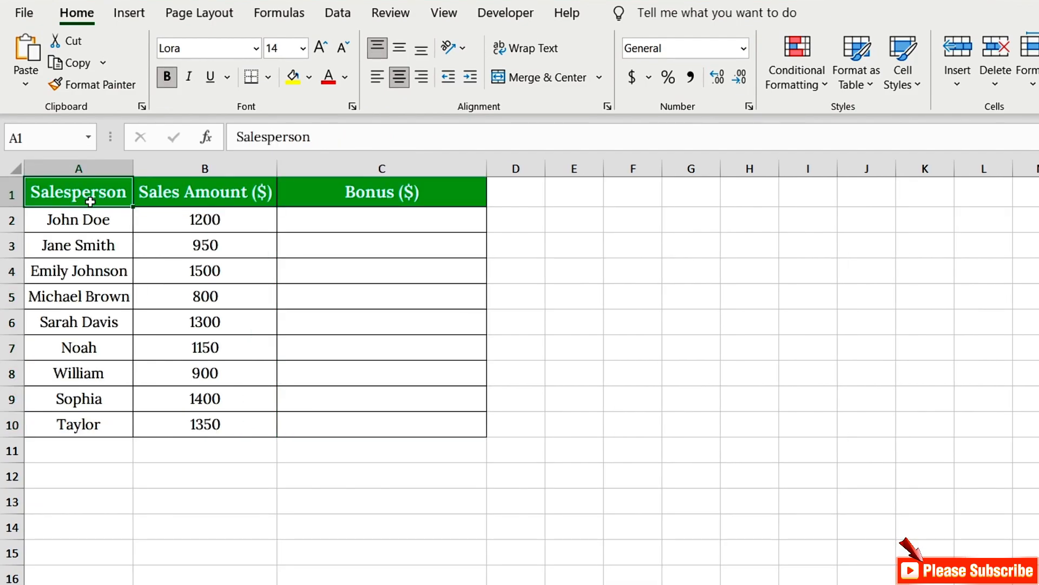
Enter =IF(B2>1000, "200", "0") in the first Bonus ($) cell and fill it down the Bonus column.
{"action": "left_click", "coordinate": [336, 196]}
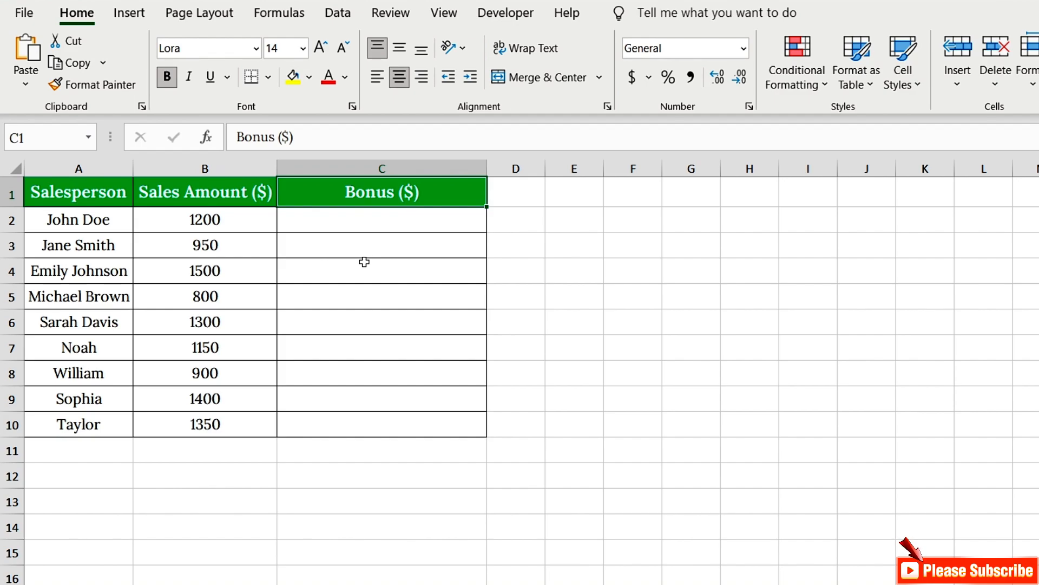
{"action": "left_click", "coordinate": [341, 218]}
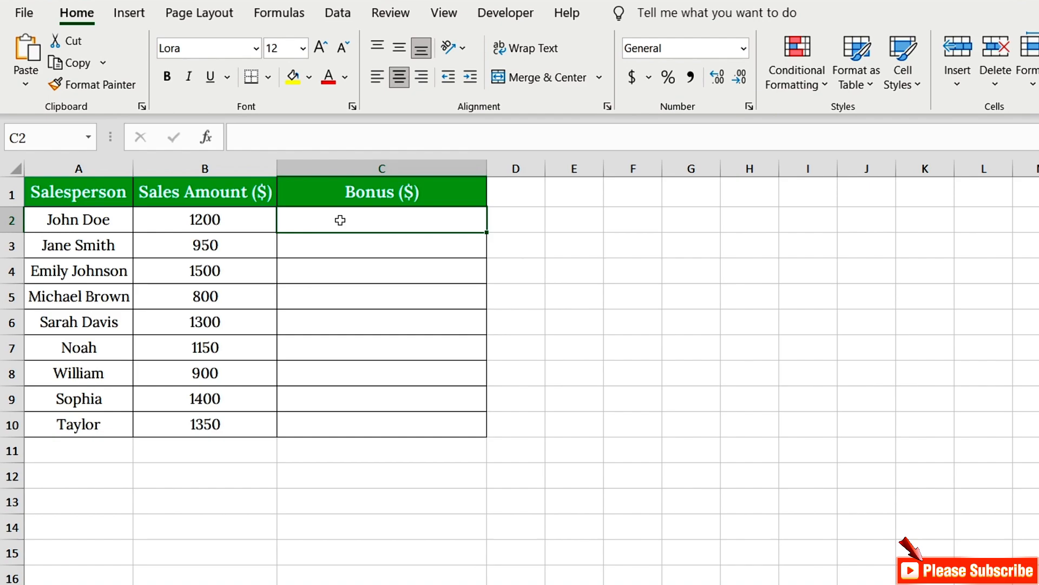
{"action": "type", "text": "="}
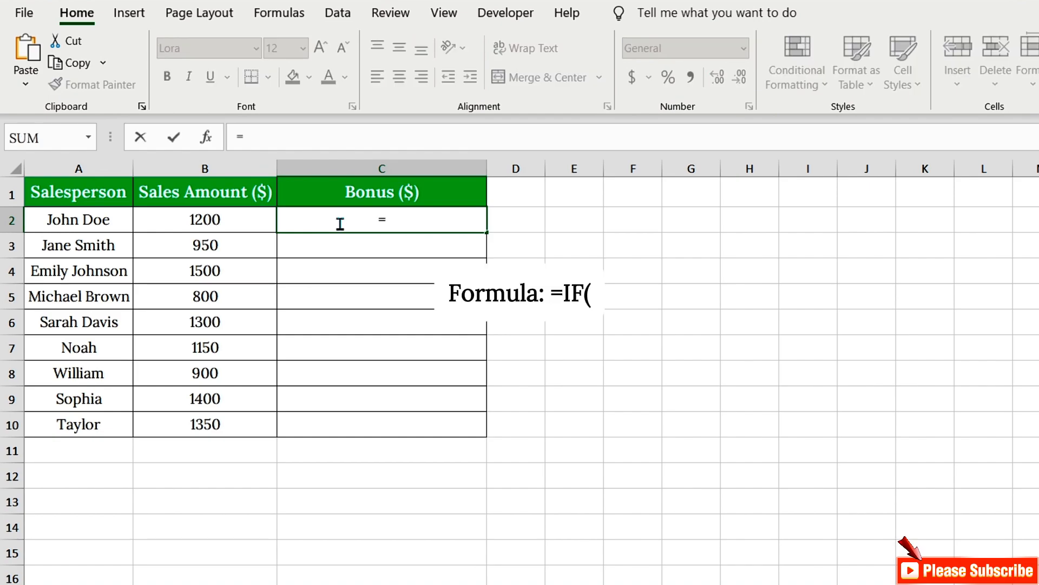
{"action": "type", "text": "IF(B"}
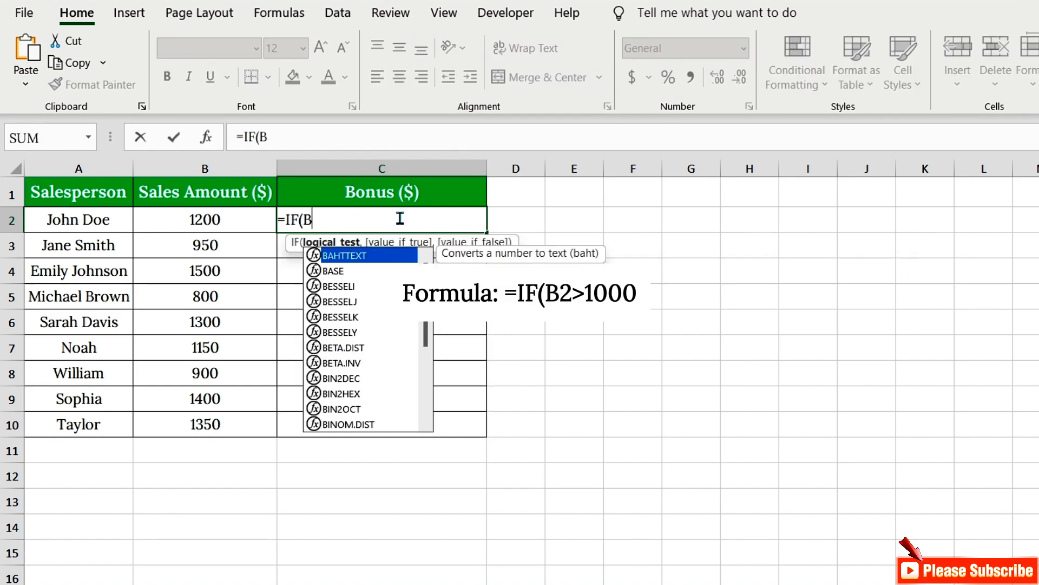
{"action": "type", "text": "2>10"}
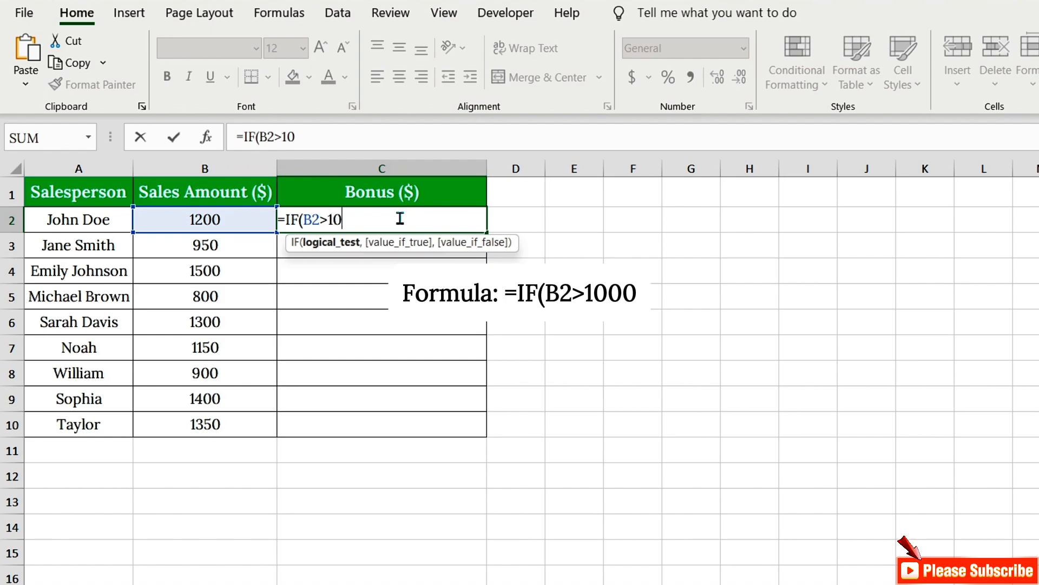
{"action": "type", "text": "00,"}
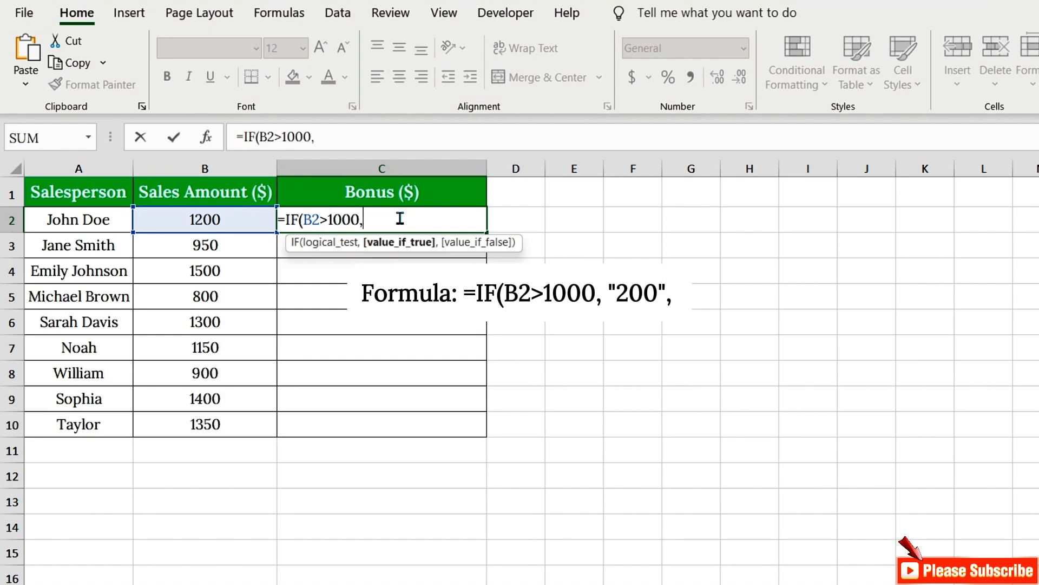
{"action": "type", "text": " \"200\""}
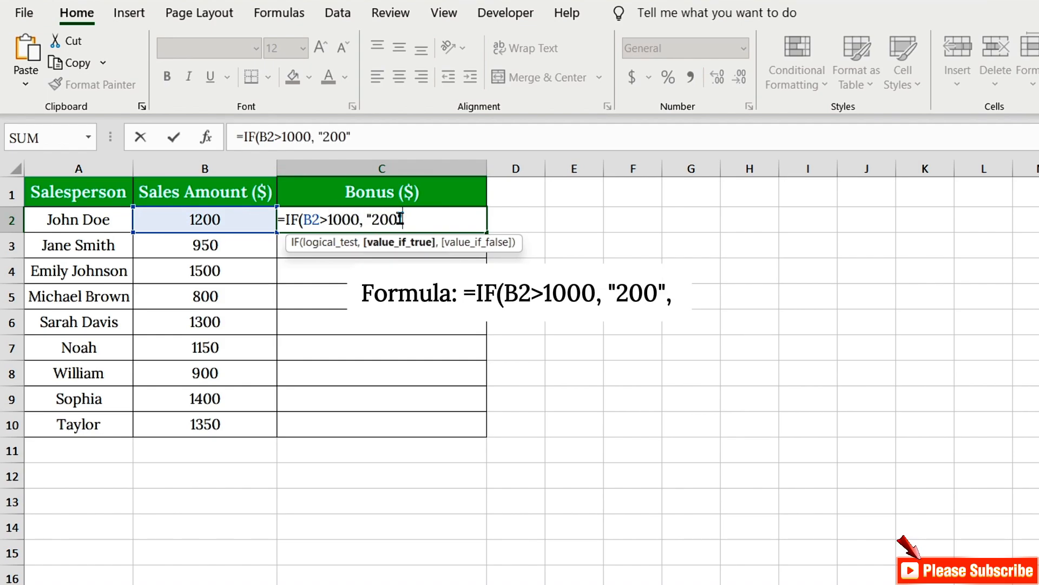
{"action": "type", "text": ", \"0\""}
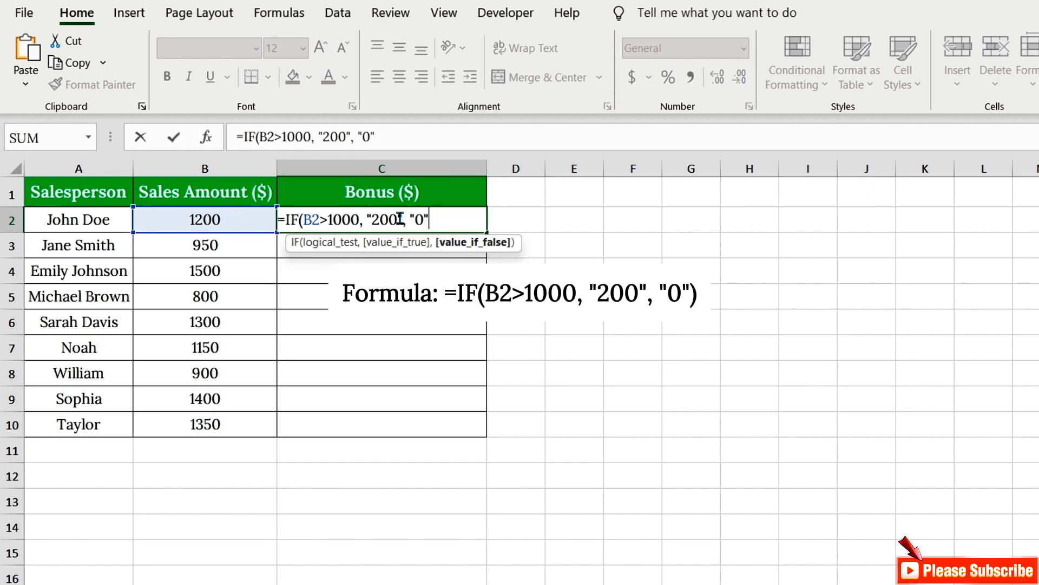
{"action": "type", "text": ")"}
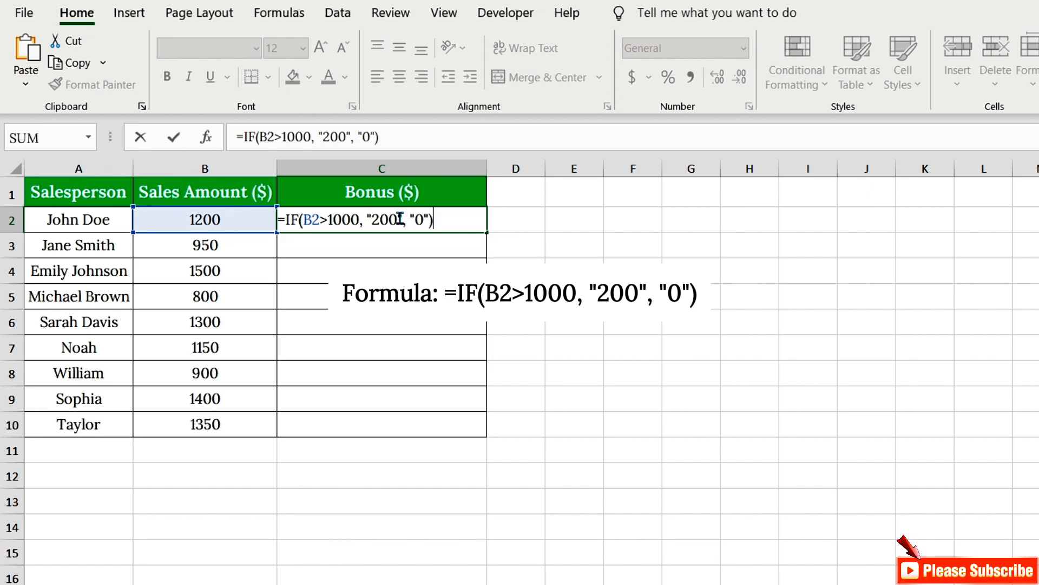
{"action": "left_click_drag", "start_coordinate": [303, 219], "coordinate": [359, 219]}
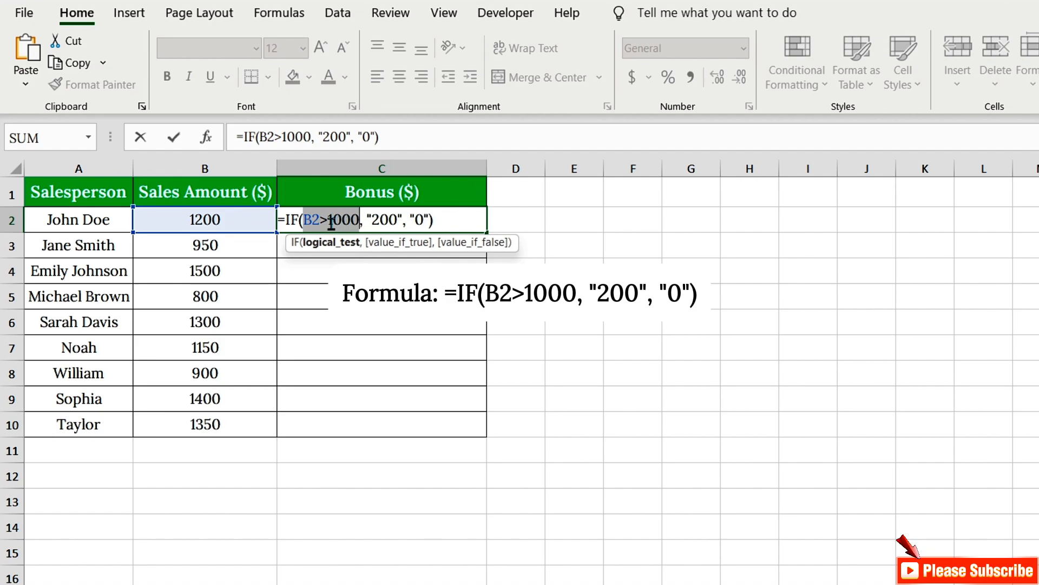
{"action": "left_click_drag", "start_coordinate": [371, 220], "coordinate": [397, 221]}
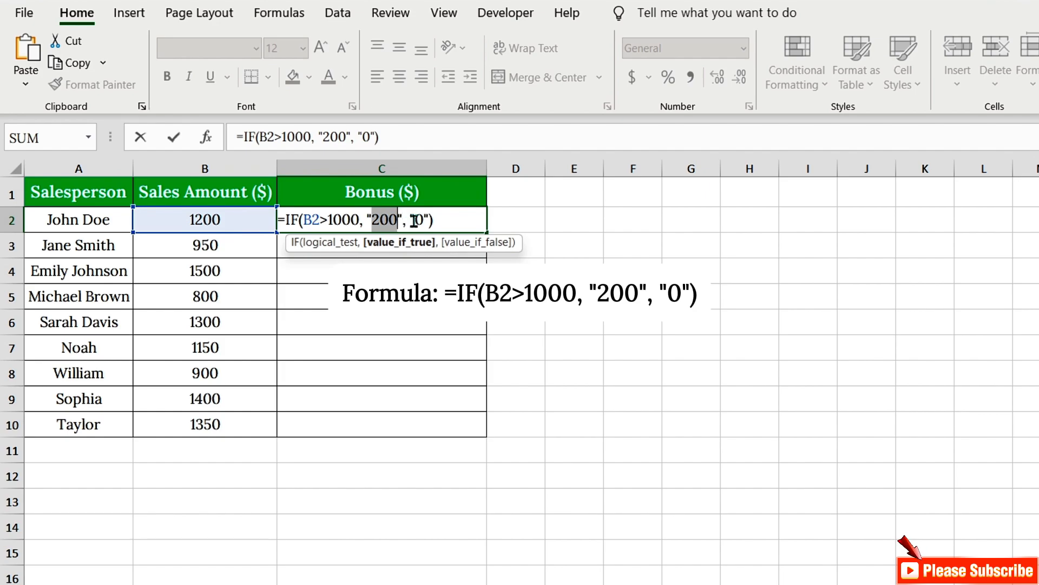
{"action": "left_click_drag", "start_coordinate": [415, 220], "coordinate": [423, 218]}
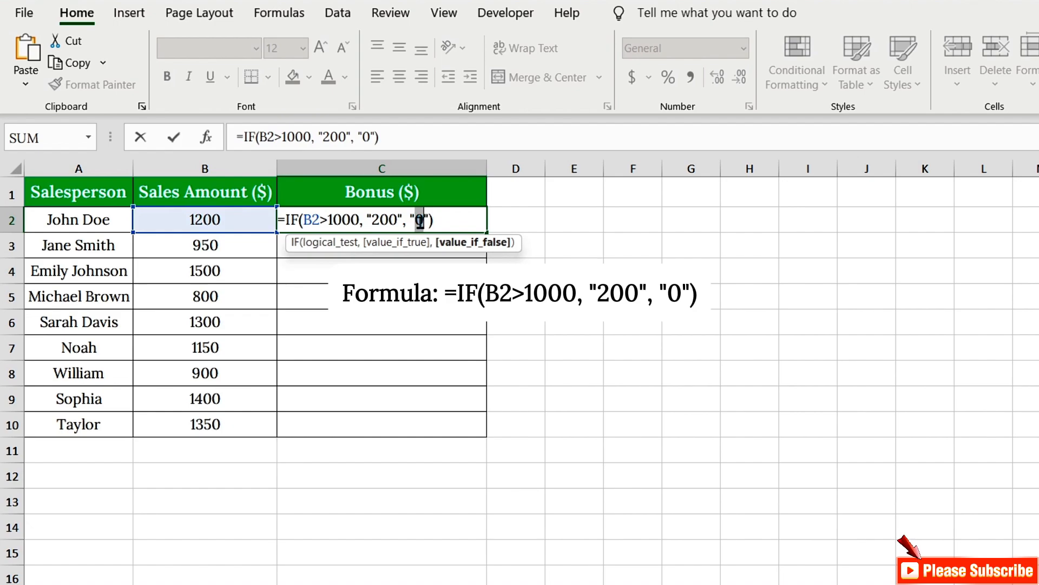
{"action": "left_click", "coordinate": [479, 222]}
{"action": "key", "text": "Return"}
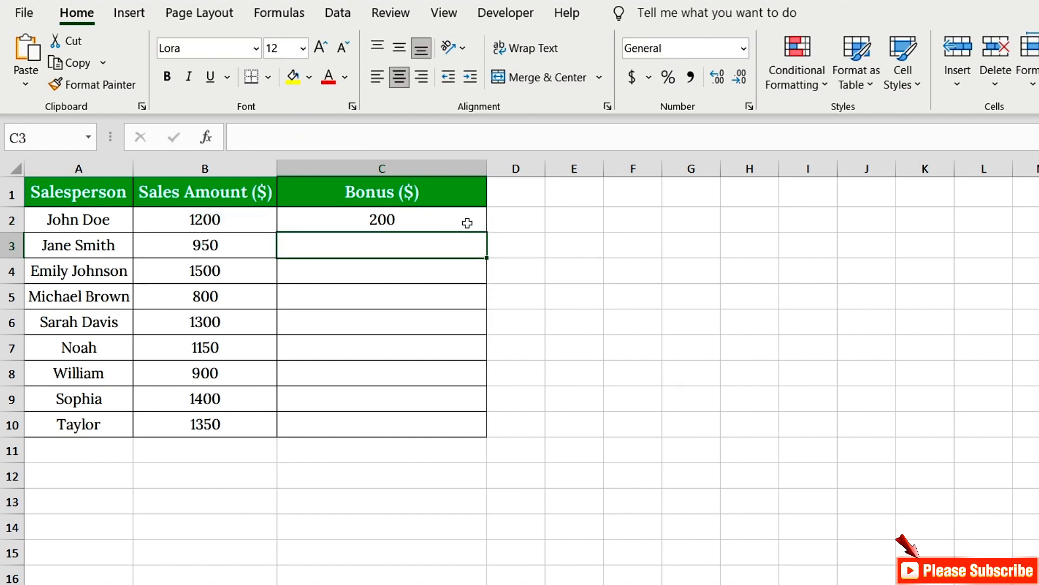
{"action": "left_click", "coordinate": [467, 222]}
{"action": "double_click", "coordinate": [487, 232]}
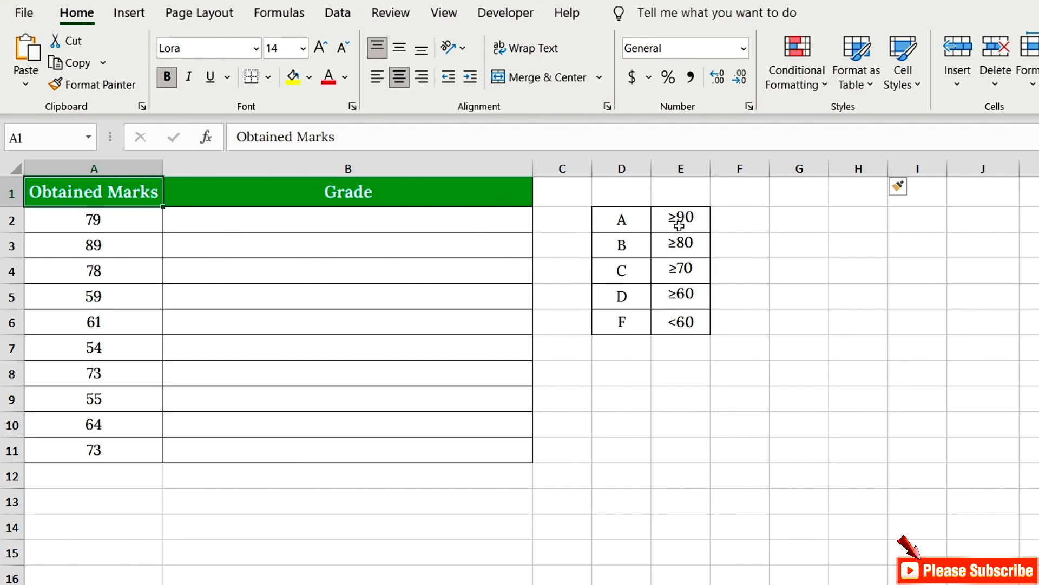
Review the grade thresholds table listing grades A to F with their minimum marks.
{"action": "left_click", "coordinate": [616, 221]}
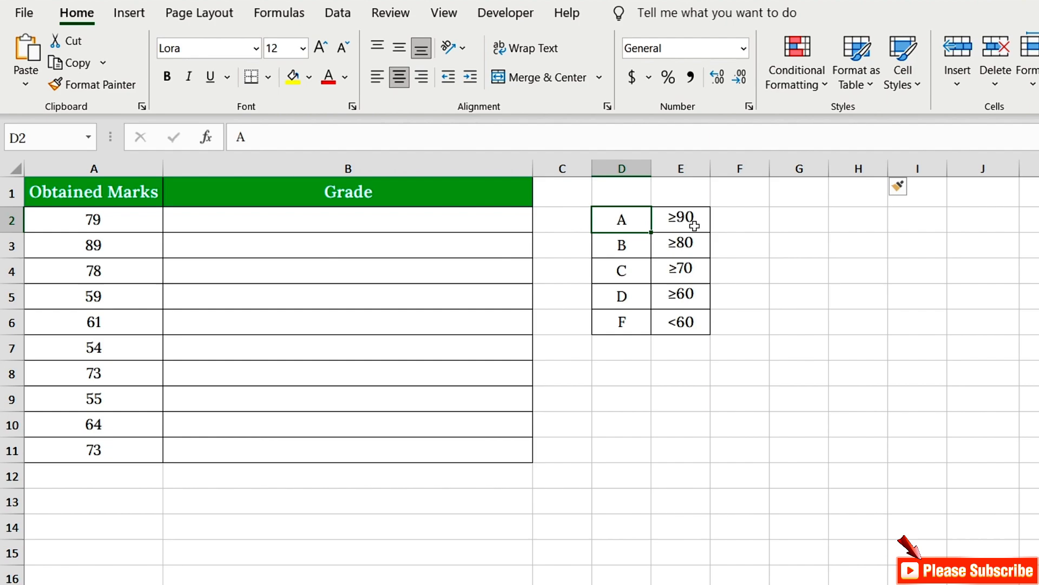
{"action": "left_click", "coordinate": [689, 222]}
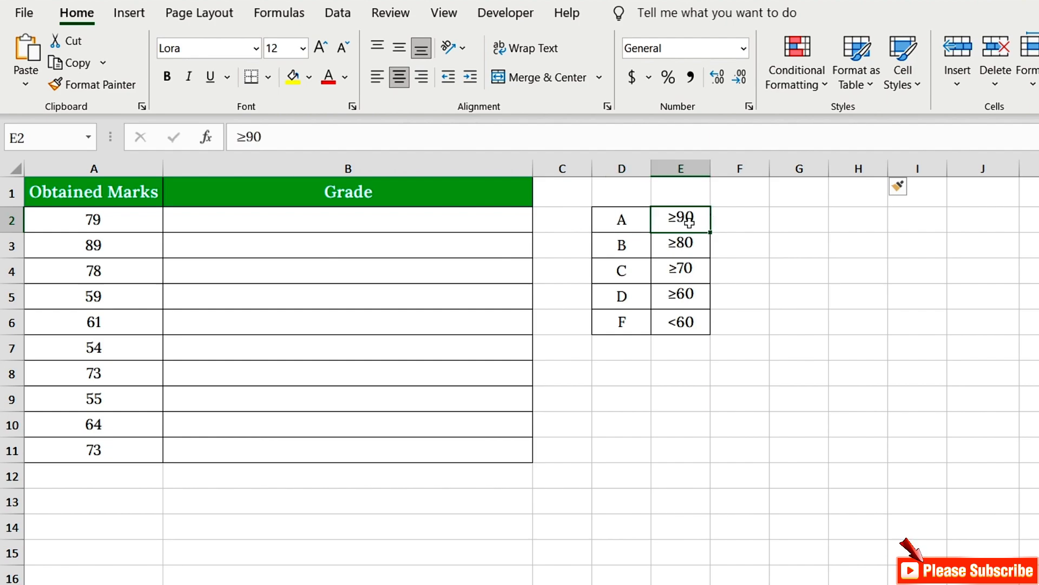
{"action": "left_click", "coordinate": [615, 247]}
{"action": "left_click", "coordinate": [682, 246]}
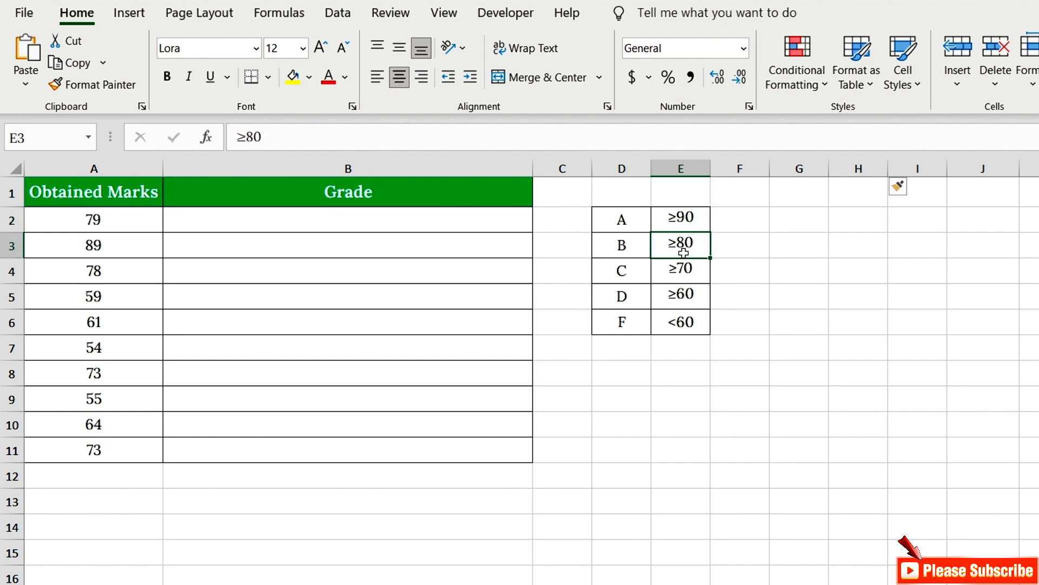
Step through each grade letter and its threshold cell in the grade table to compare the cut-offs.
{"action": "left_click", "coordinate": [624, 280]}
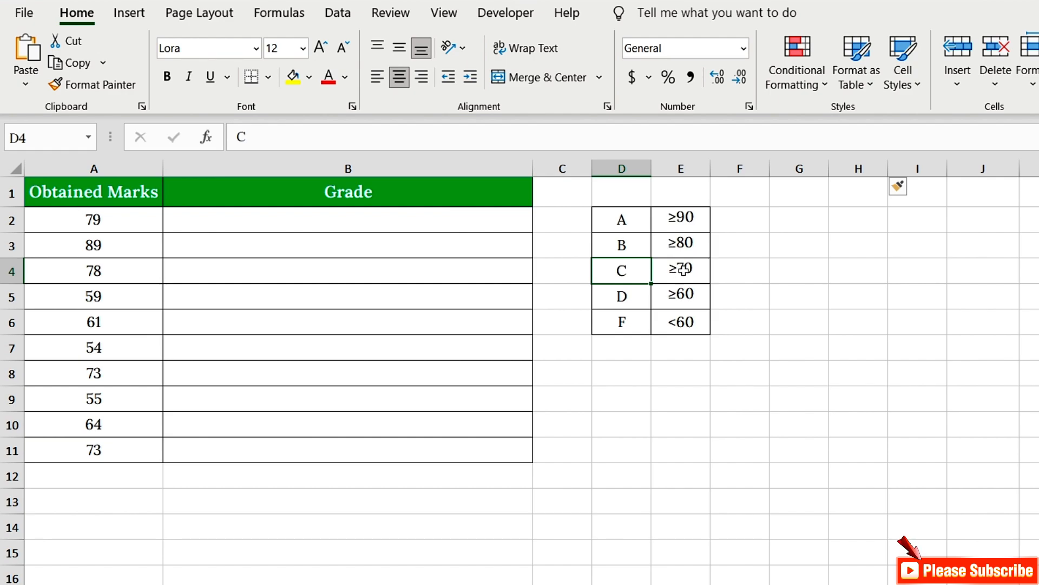
{"action": "left_click", "coordinate": [685, 268]}
{"action": "left_click", "coordinate": [624, 296]}
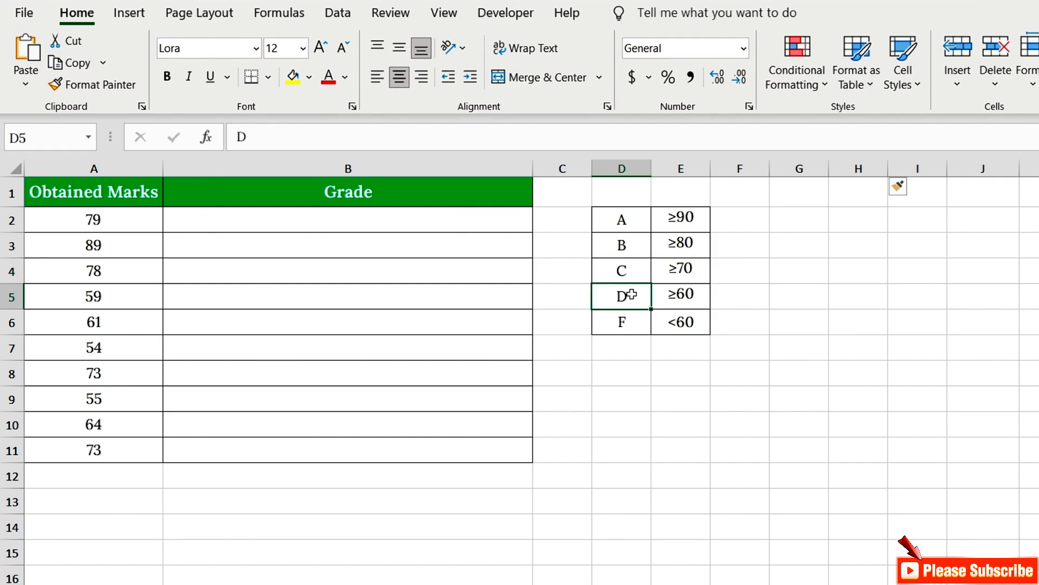
{"action": "left_click", "coordinate": [683, 294]}
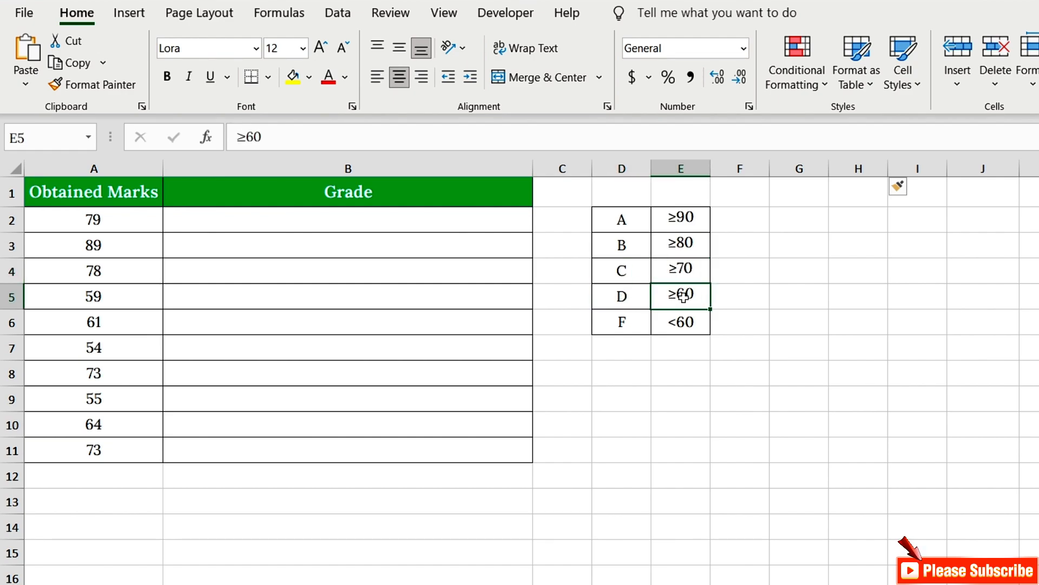
{"action": "left_click", "coordinate": [637, 321]}
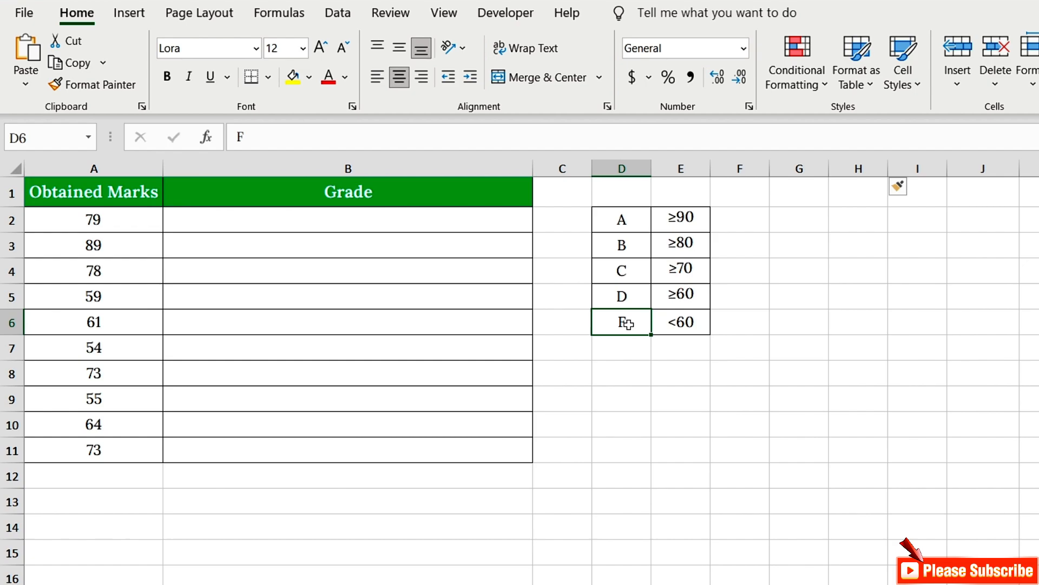
{"action": "left_click", "coordinate": [680, 321]}
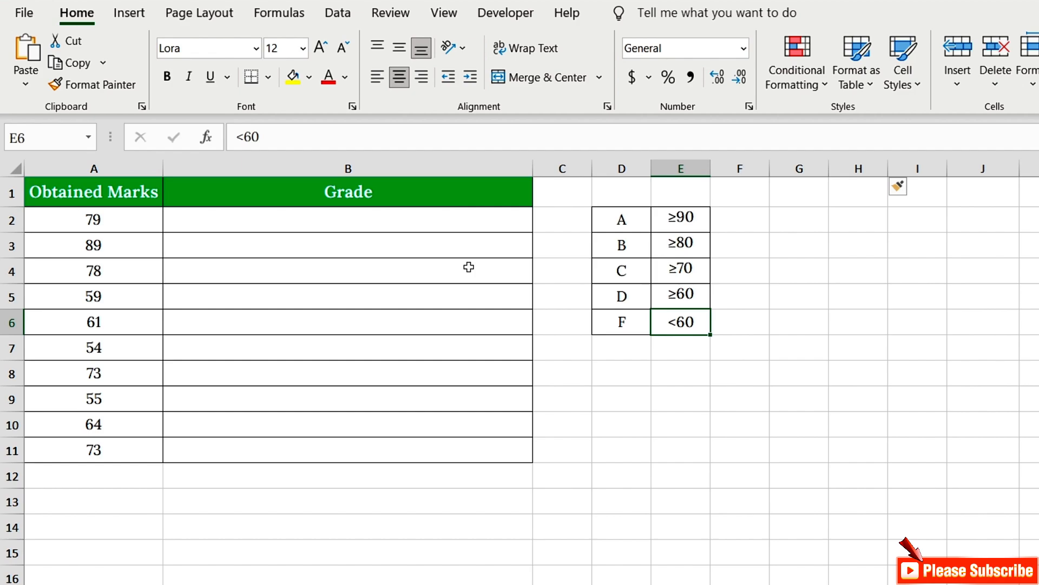
Enter =IF(A2>=90, "A", IF(A2>=80, "B", IF(A2>=70, "C", IF(A2>=60, "D", "F")))) in the first Grade cell and fill it down the Grade column.
{"action": "left_click", "coordinate": [373, 221]}
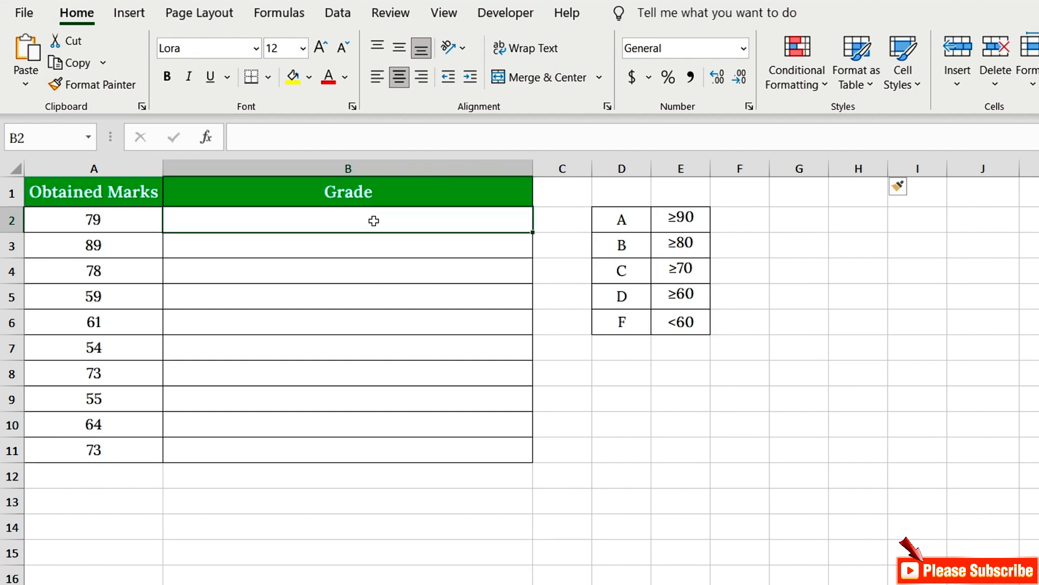
{"action": "type", "text": "=IF"}
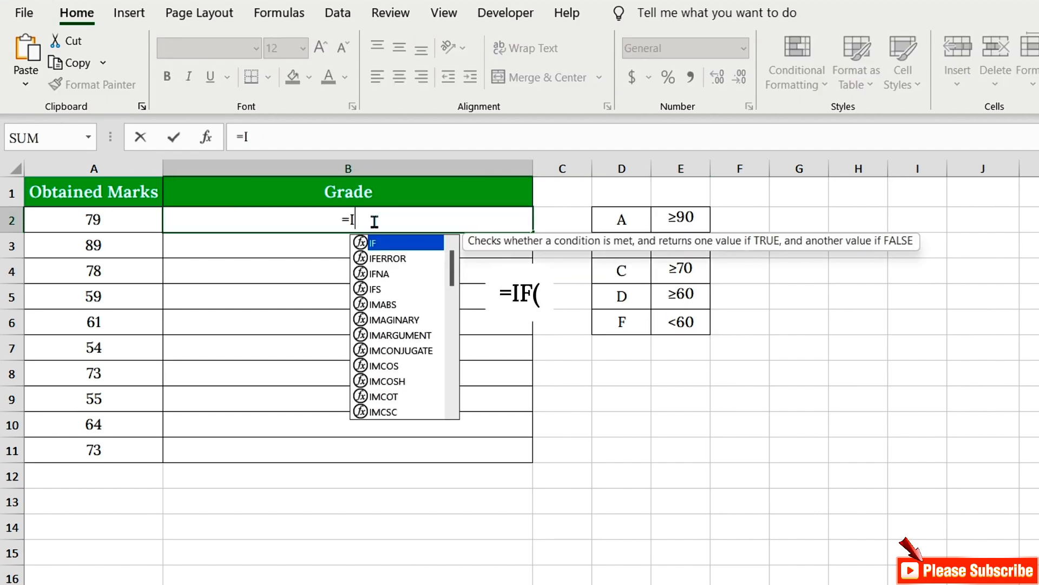
{"action": "double_click", "coordinate": [370, 244]}
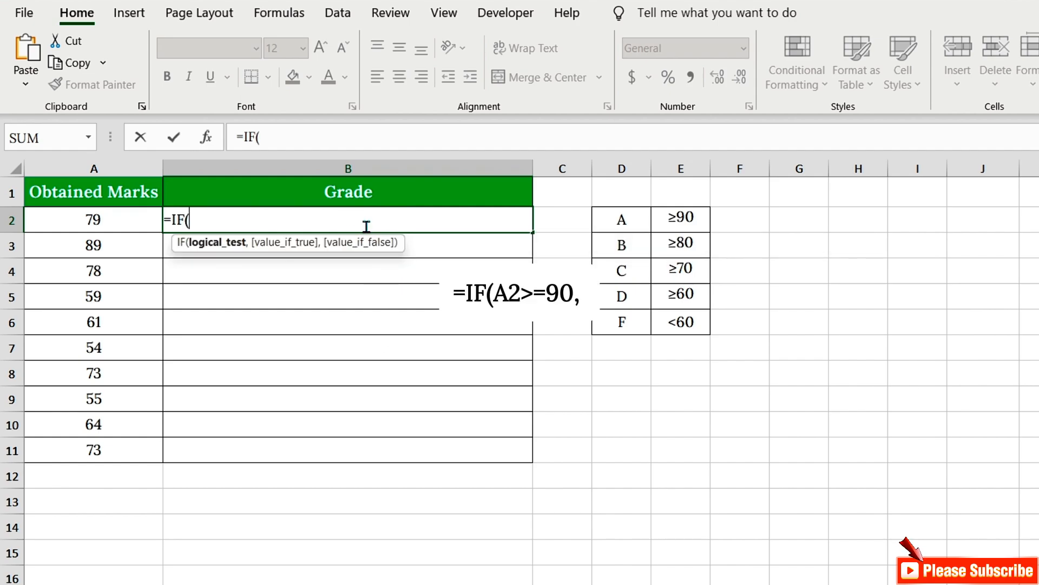
{"action": "key", "text": "Left"}
{"action": "type", "text": "=90, "}
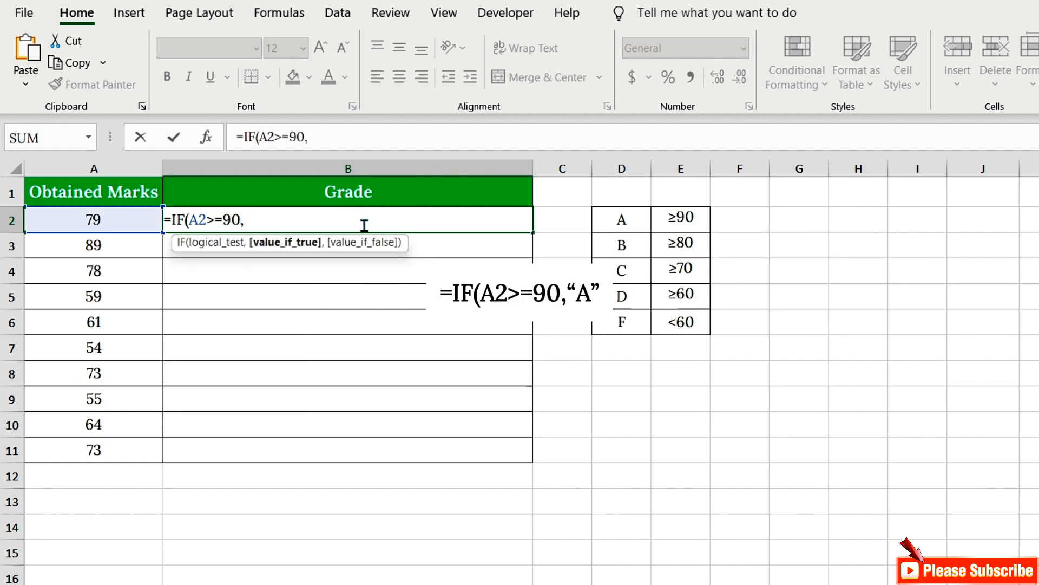
{"action": "type", "text": "\"A\", "}
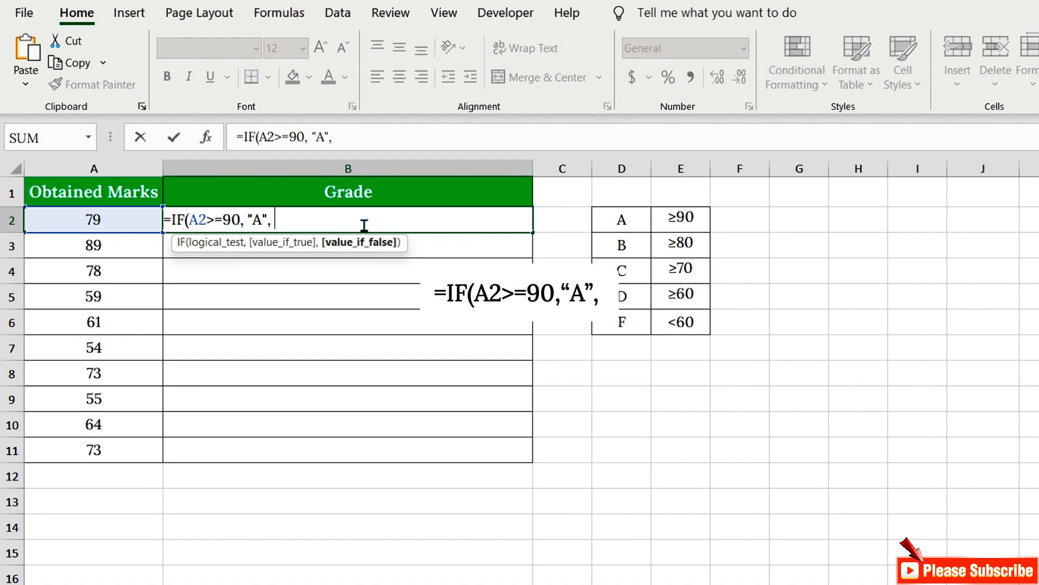
{"action": "type", "text": "IF"}
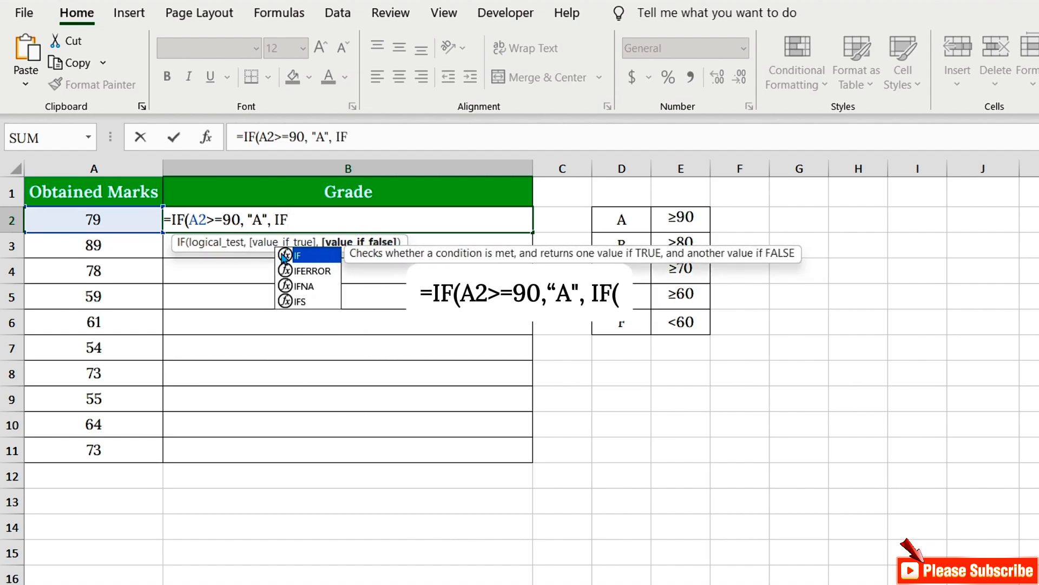
{"action": "type", "text": "(A2"}
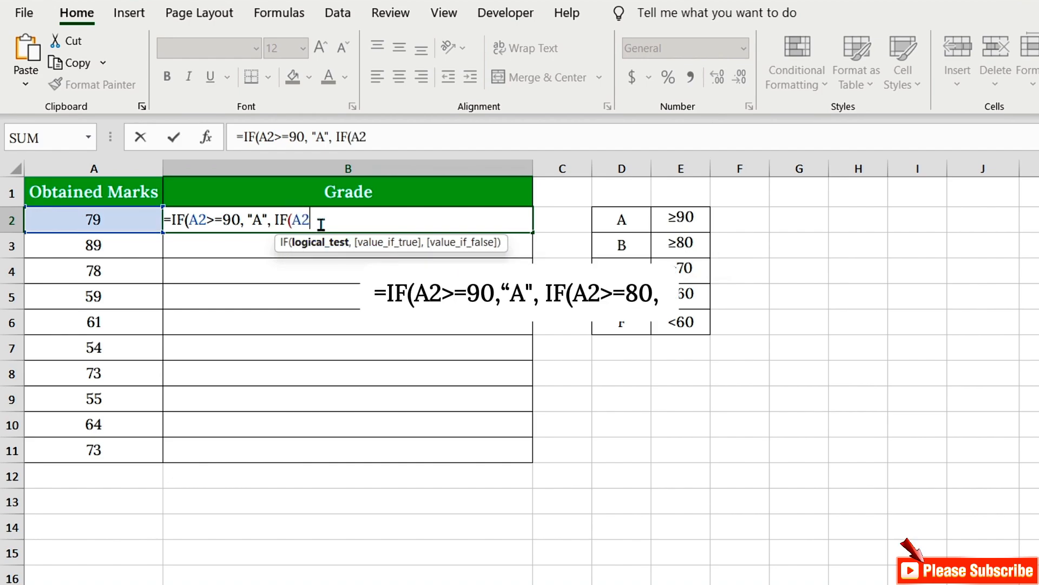
{"action": "type", "text": ">=80, \""}
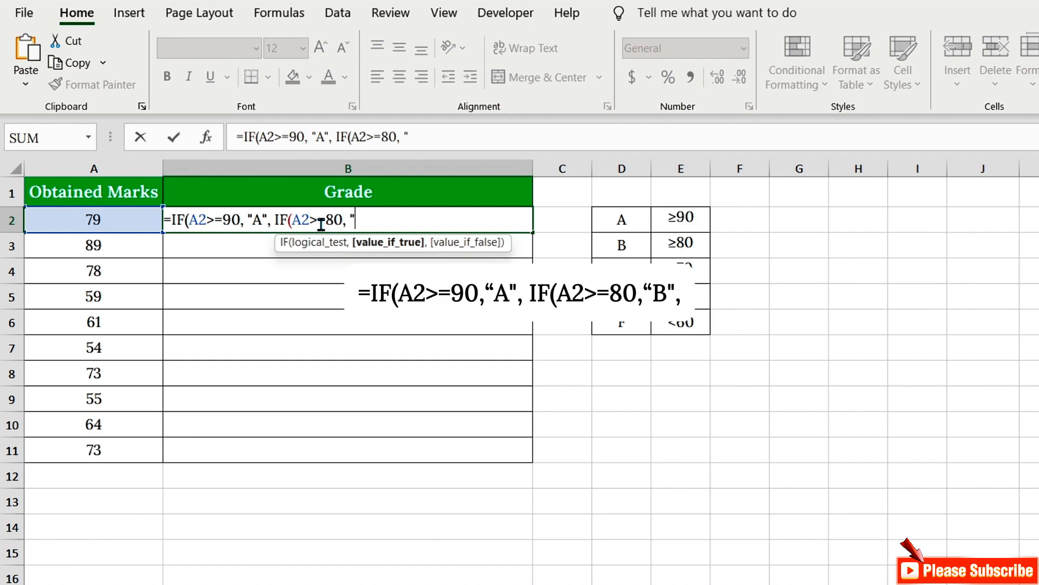
{"action": "type", "text": "B\", "}
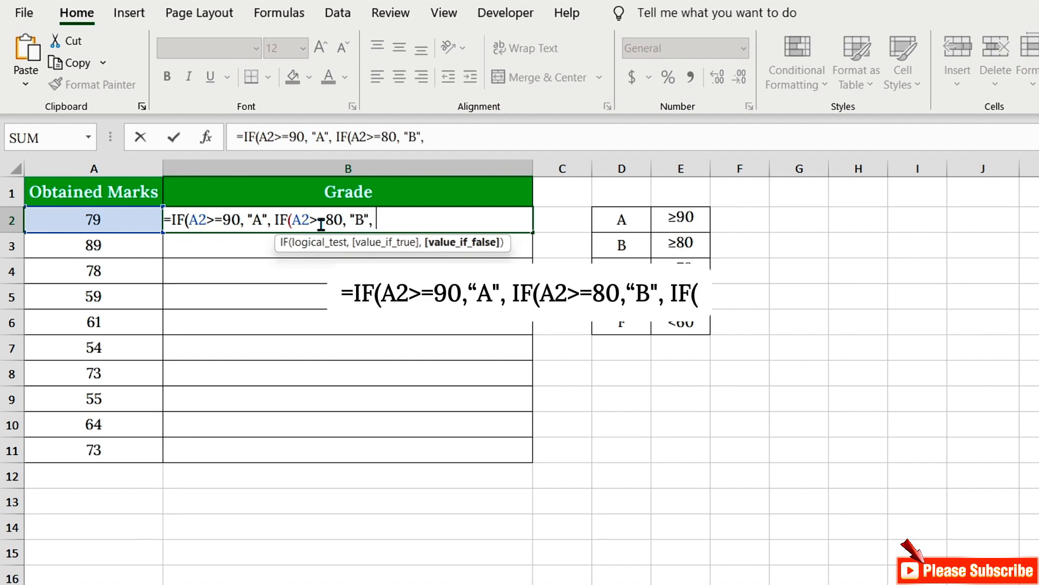
{"action": "type", "text": "IF("}
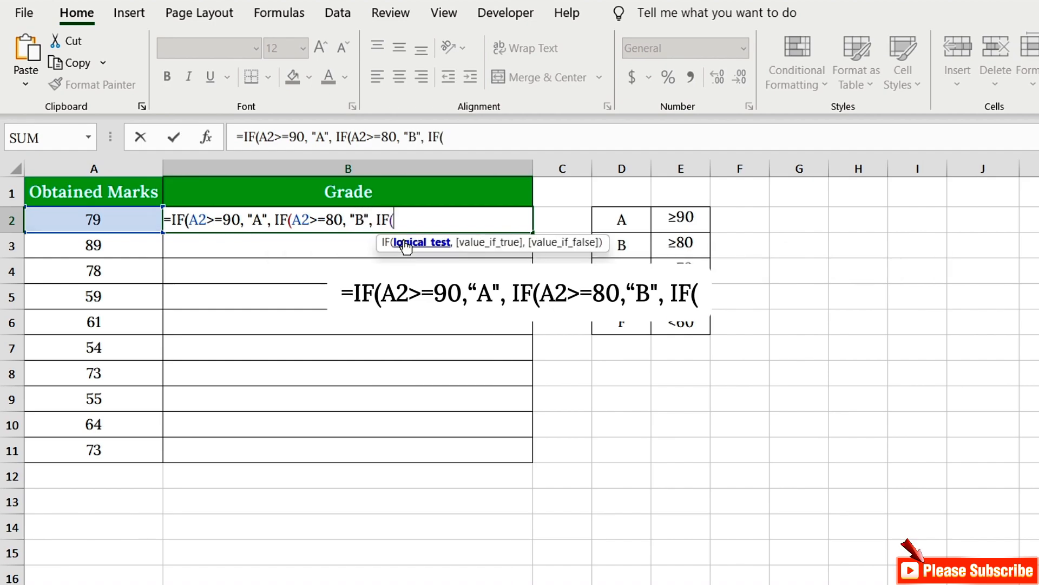
{"action": "type", "text": "A2>="}
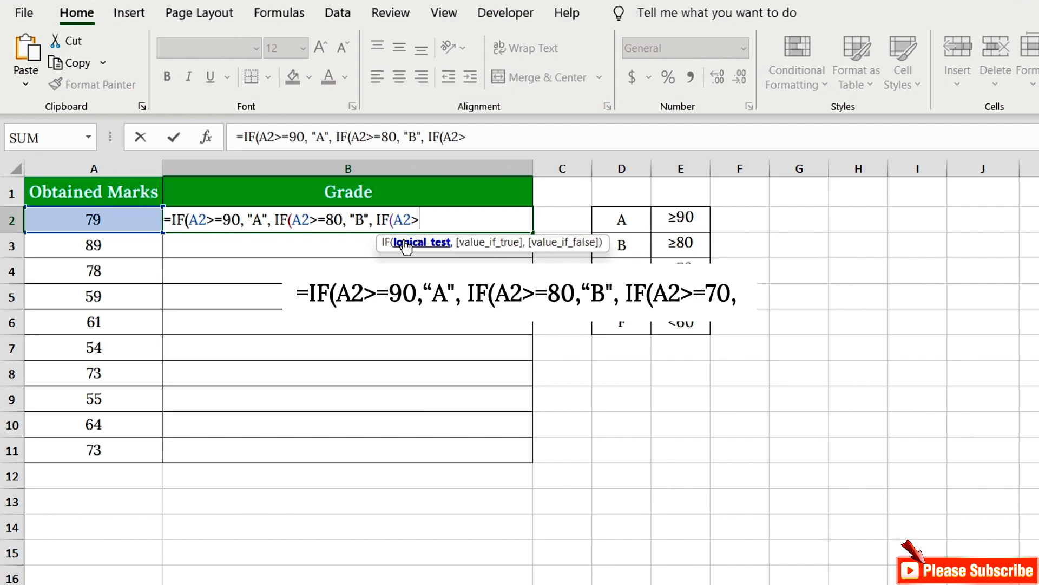
{"action": "type", "text": "70, \"C\""}
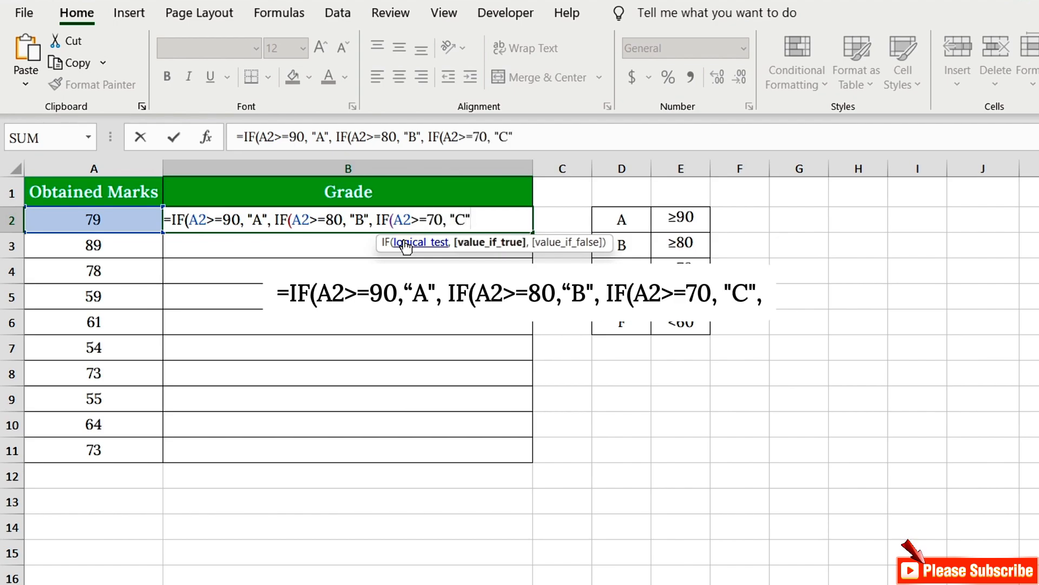
{"action": "type", "text": ", "}
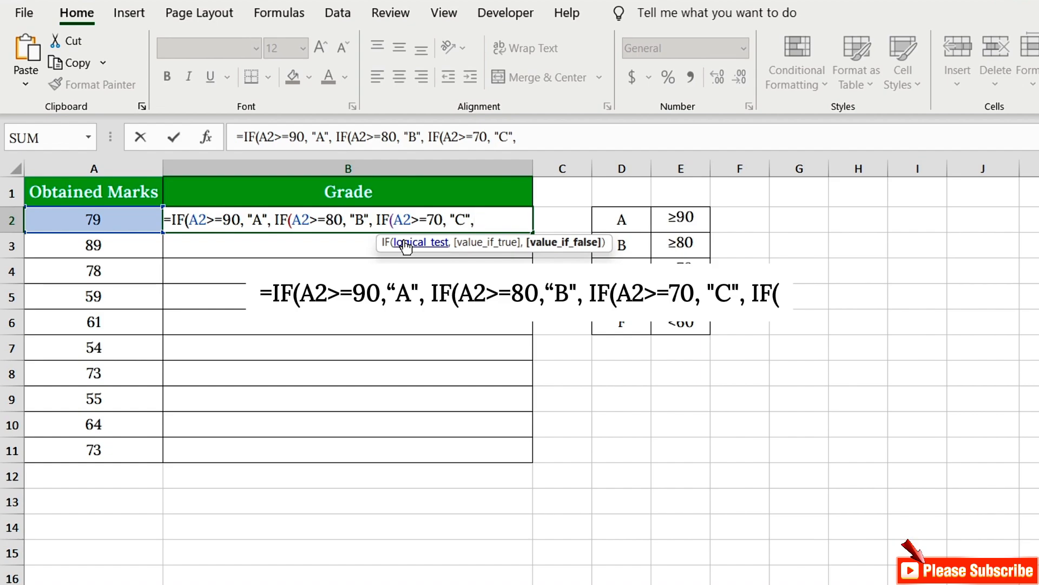
{"action": "type", "text": "IF("}
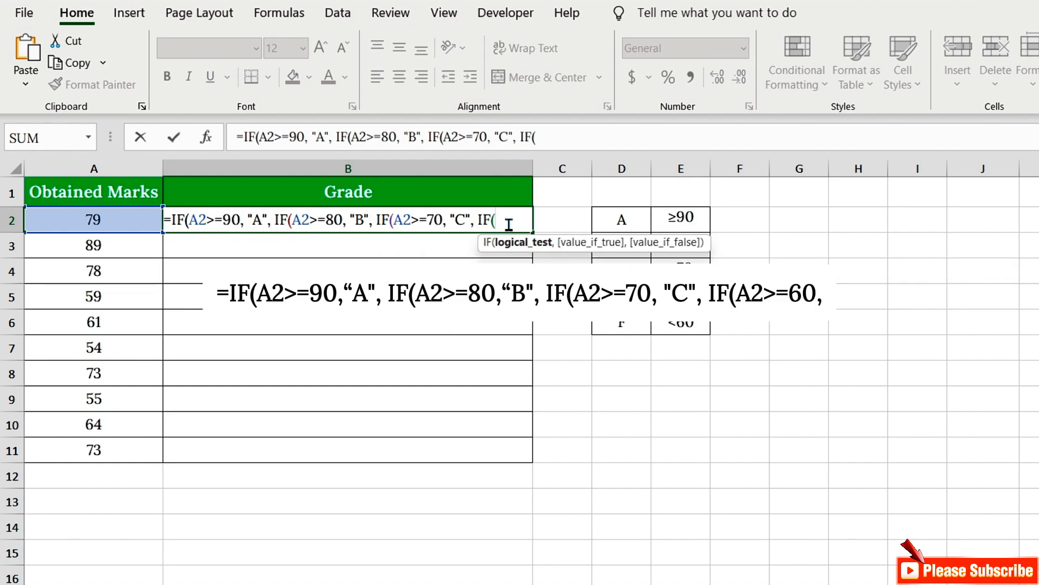
{"action": "type", "text": "A2>"}
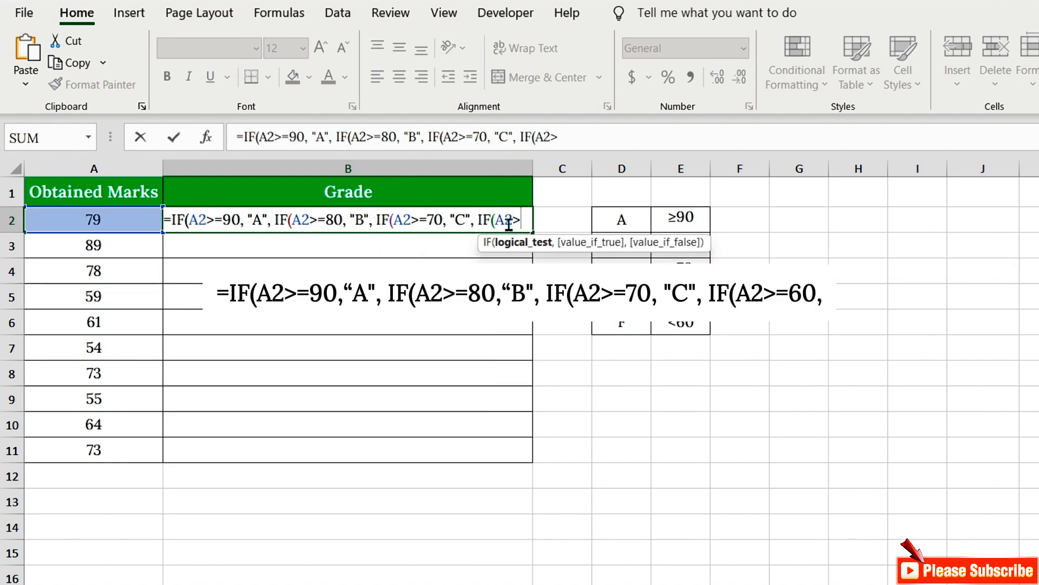
{"action": "type", "text": "=60"}
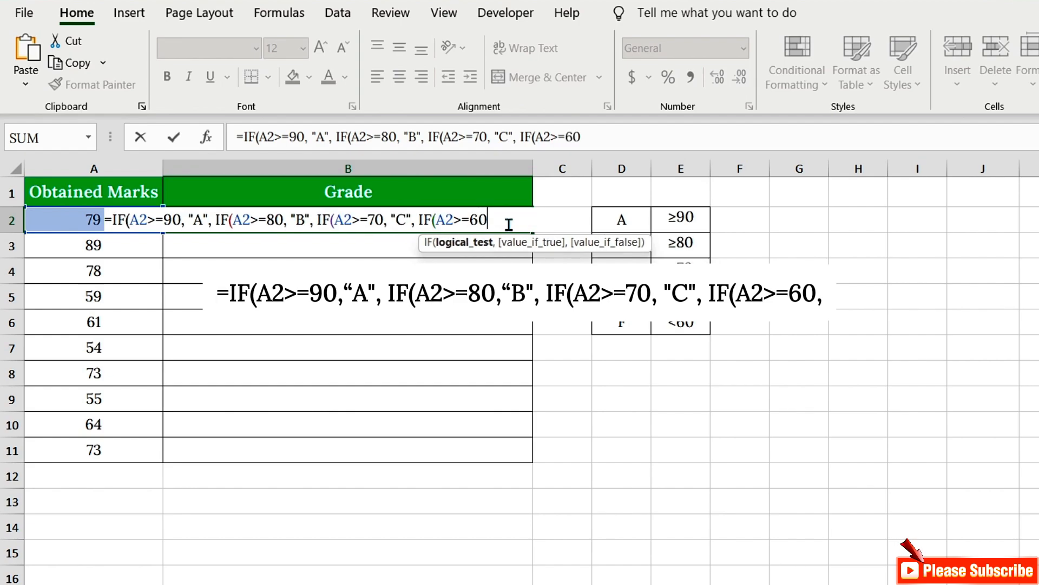
{"action": "type", "text": ","}
{"action": "type", "text": " \"D"}
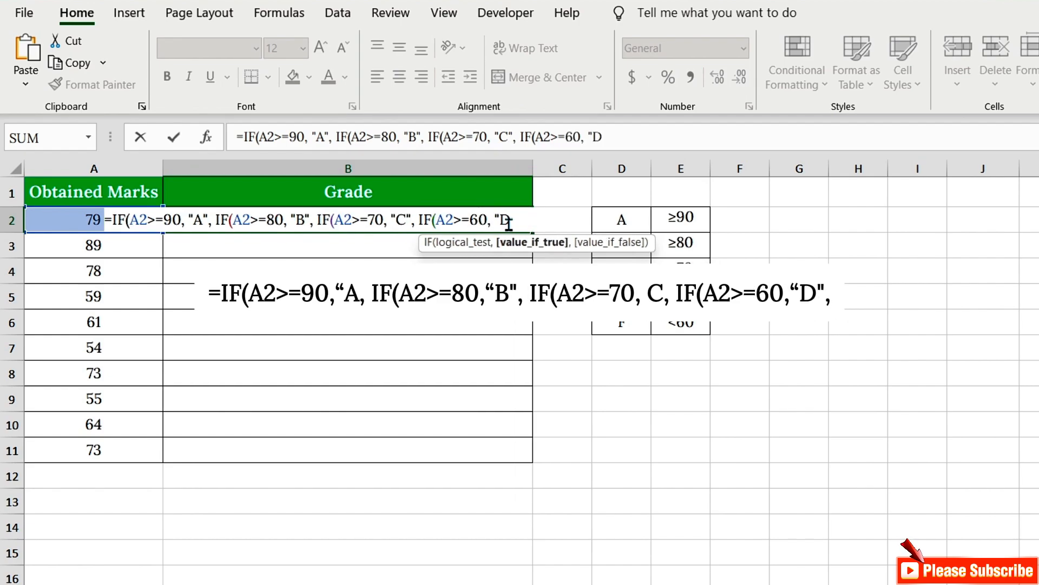
{"action": "type", "text": "\", "}
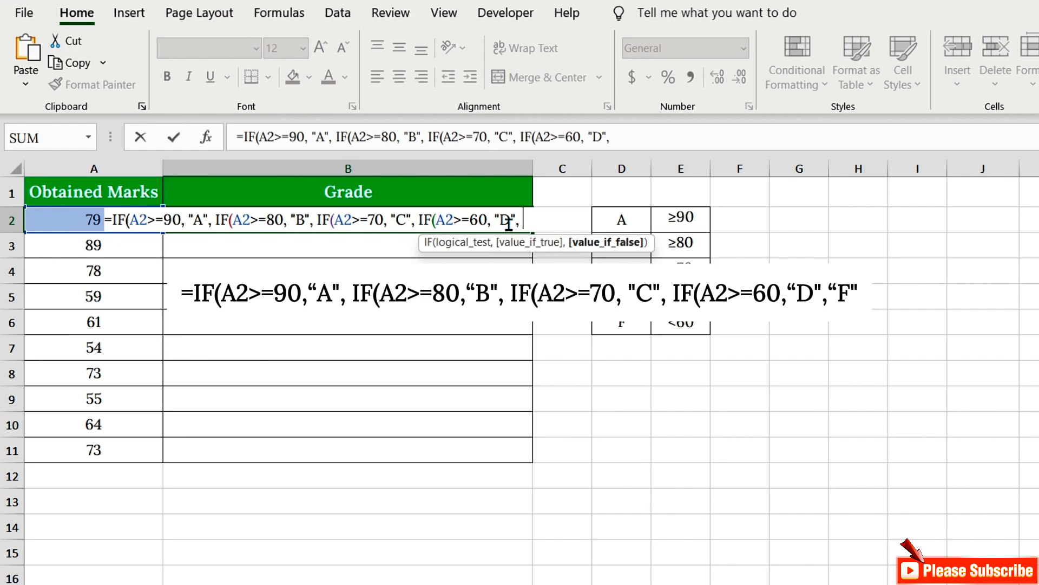
{"action": "type", "text": "\"F\""}
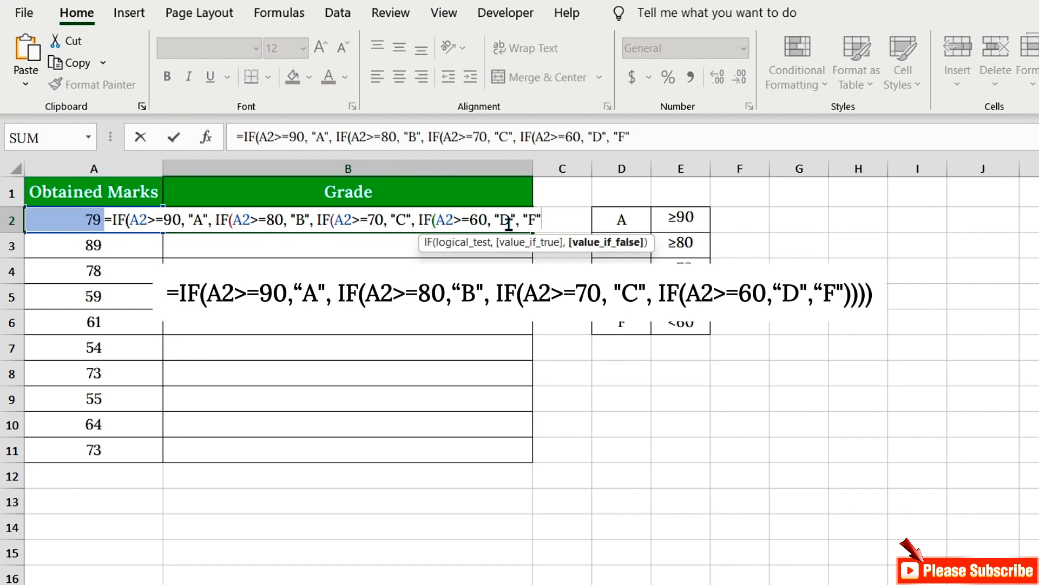
{"action": "type", "text": "))))"}
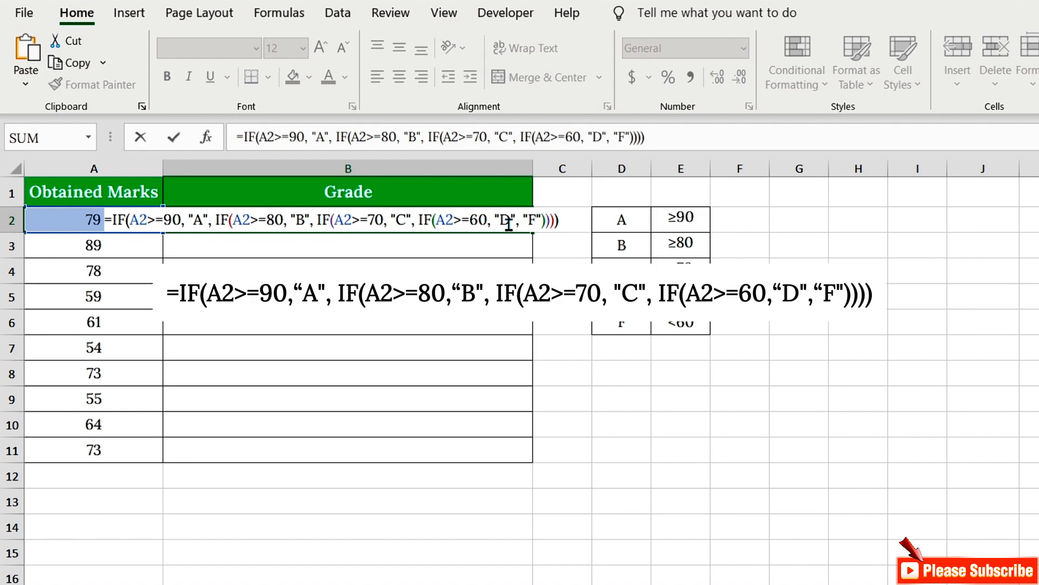
{"action": "key", "text": "Return"}
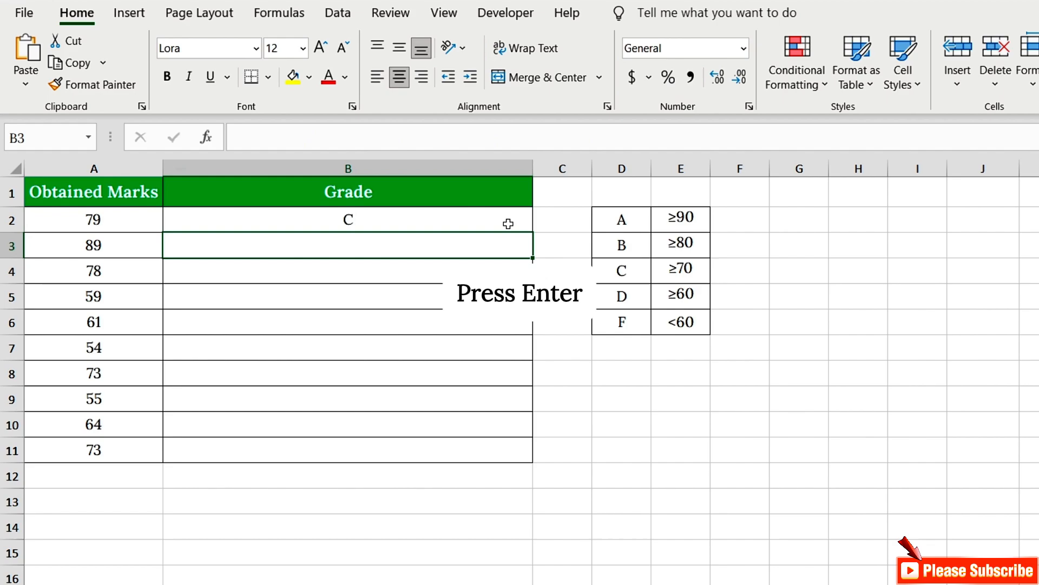
{"action": "left_click", "coordinate": [507, 224]}
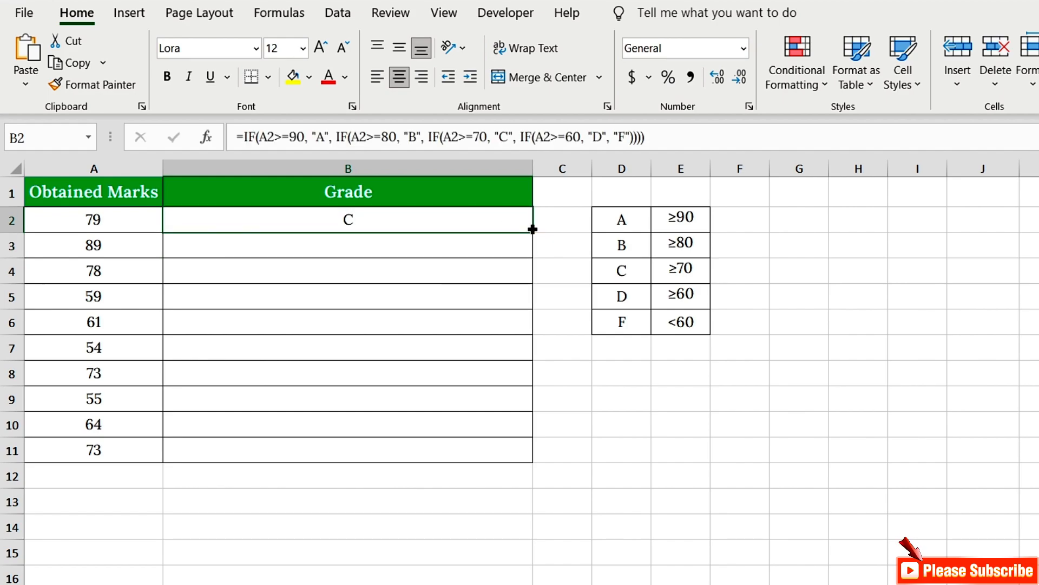
{"action": "double_click", "coordinate": [532, 232]}
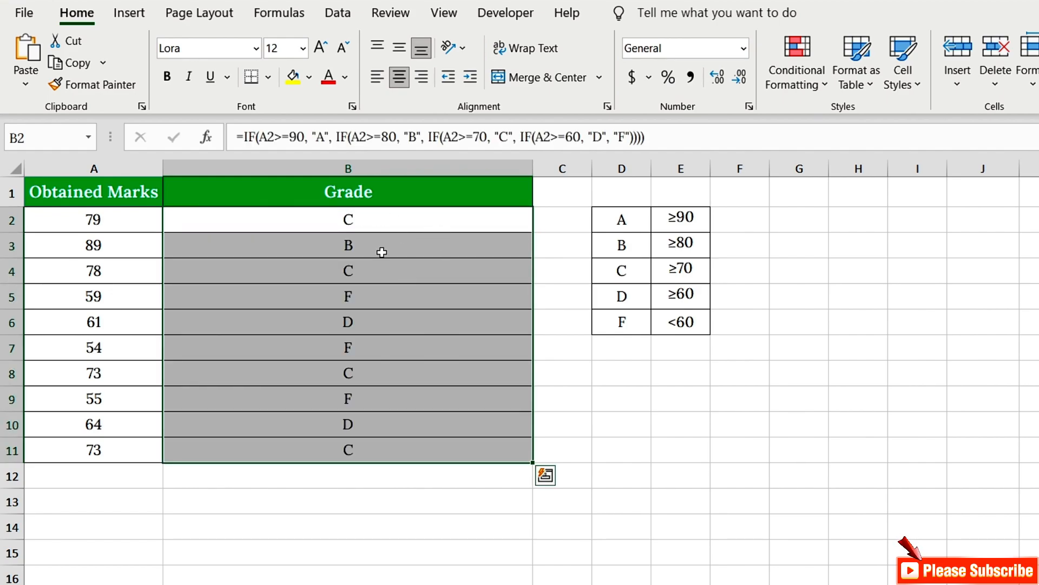